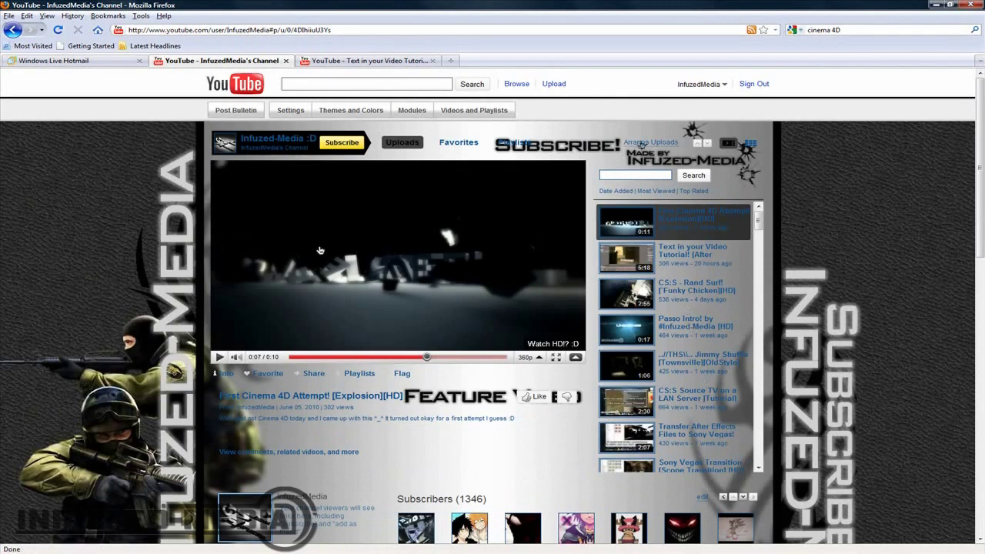
Open the text-in-video tutorial, scrub it to 1:08 and 1:30, and watch it full screen
left_click(344, 61)
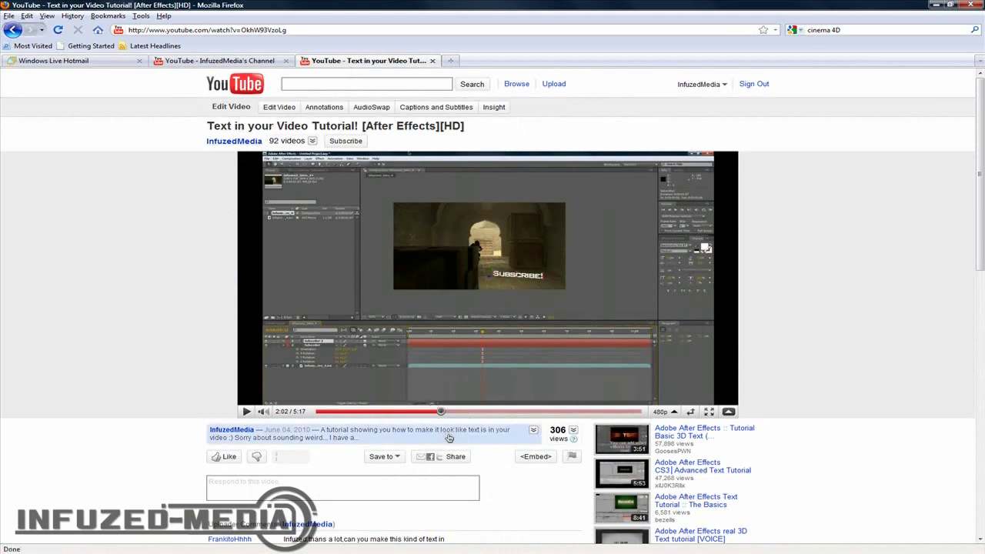
left_click(385, 412)
left_click_drag(386, 411, 352, 413)
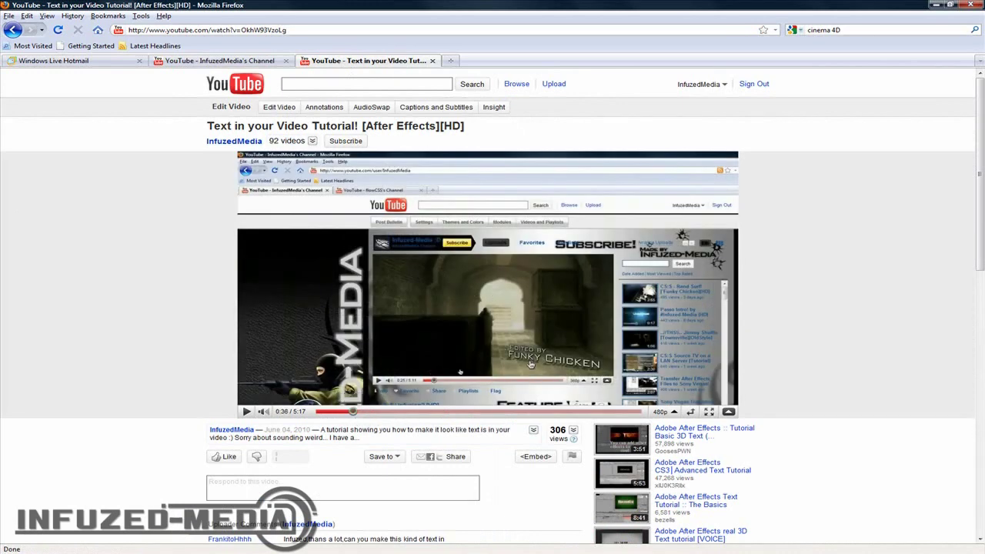
left_click(708, 412)
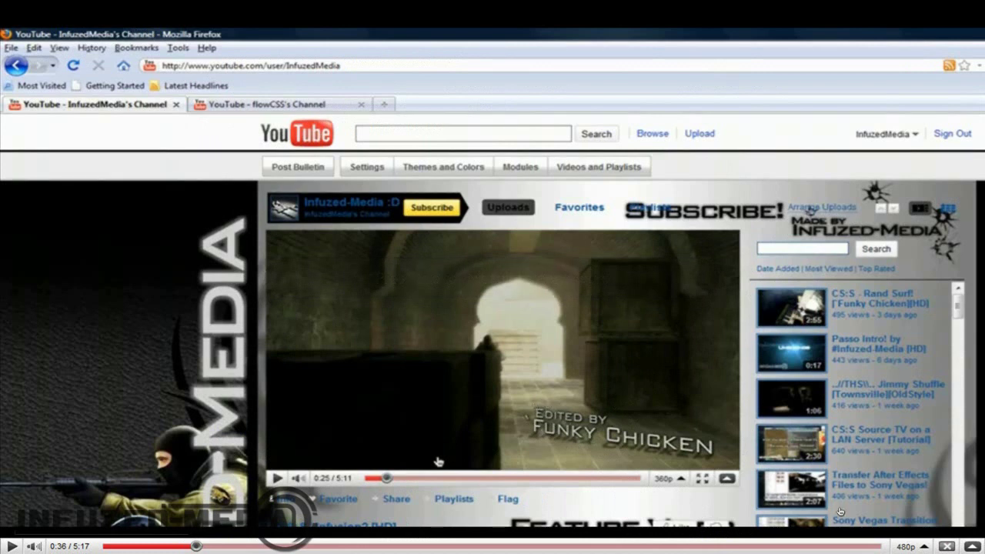
key("Escape")
Seek the tutorial to 0:44 and 0:29, then return to the channel page
scroll(193, 319, "down", 9)
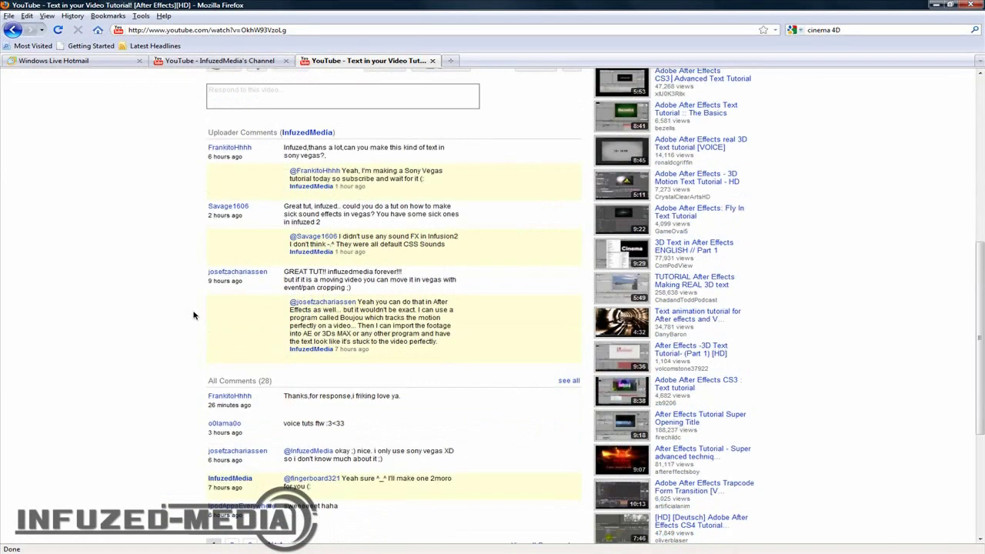
scroll(194, 316, "up", 9)
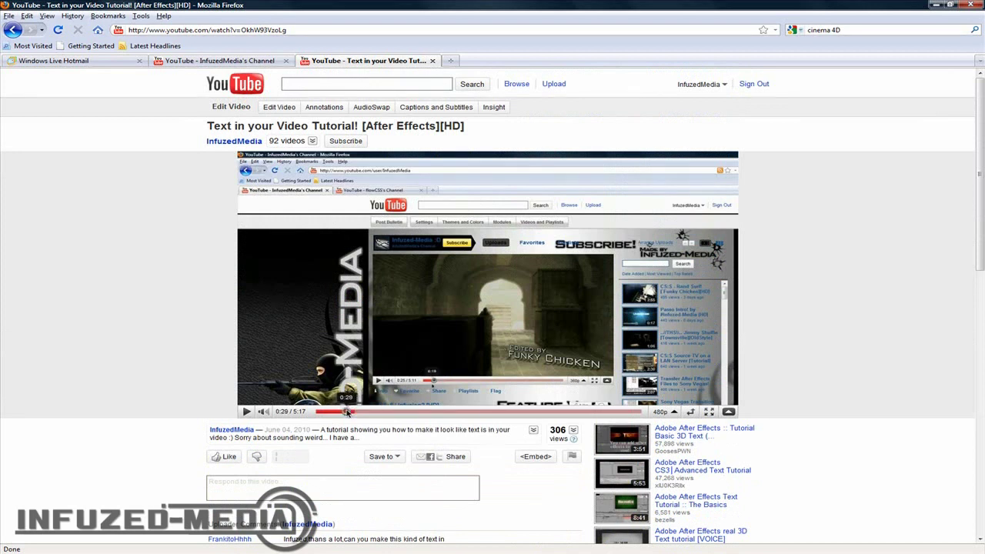
mouse_move(346, 414)
left_mouse_down()
mouse_move(361, 415)
mouse_move(336, 413)
left_mouse_up()
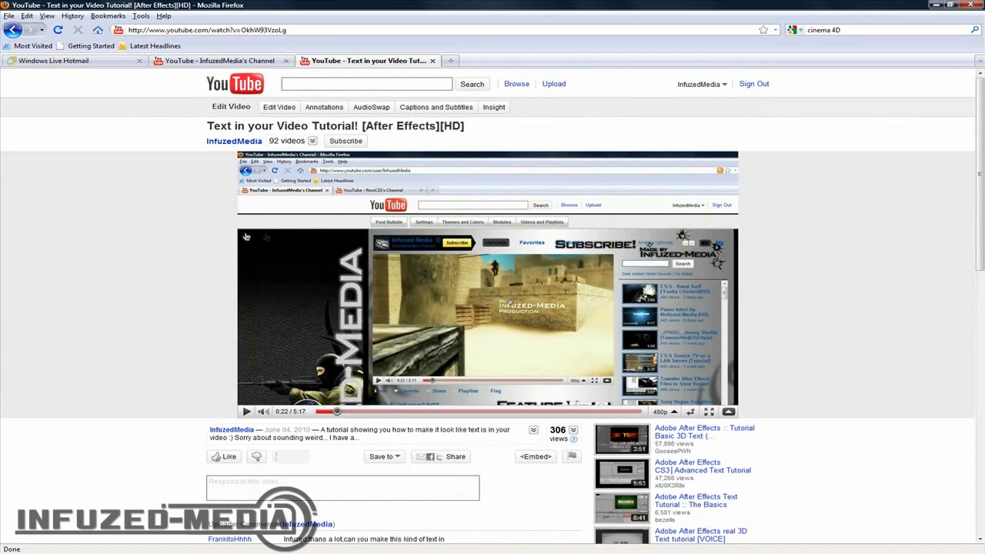
left_click(345, 411)
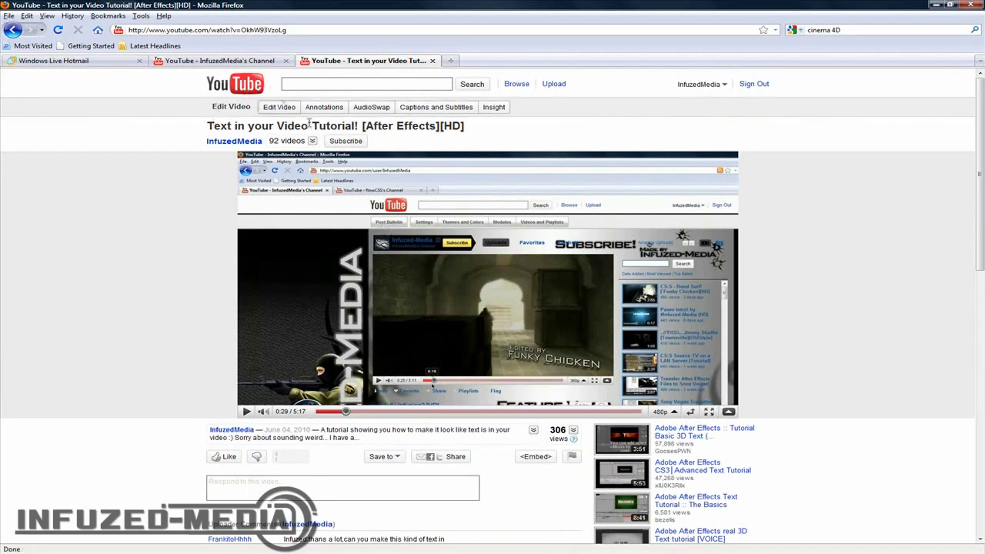
left_click(231, 60)
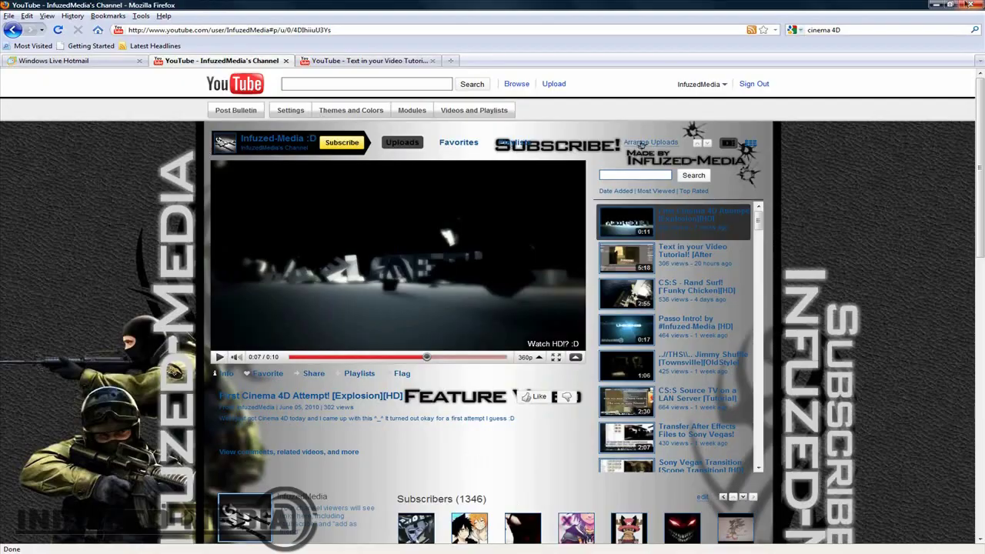
Add the Infusion2_Intro_4 clip from the Smooths folder to the Vegas timeline and maximize Vegas
left_click(935, 4)
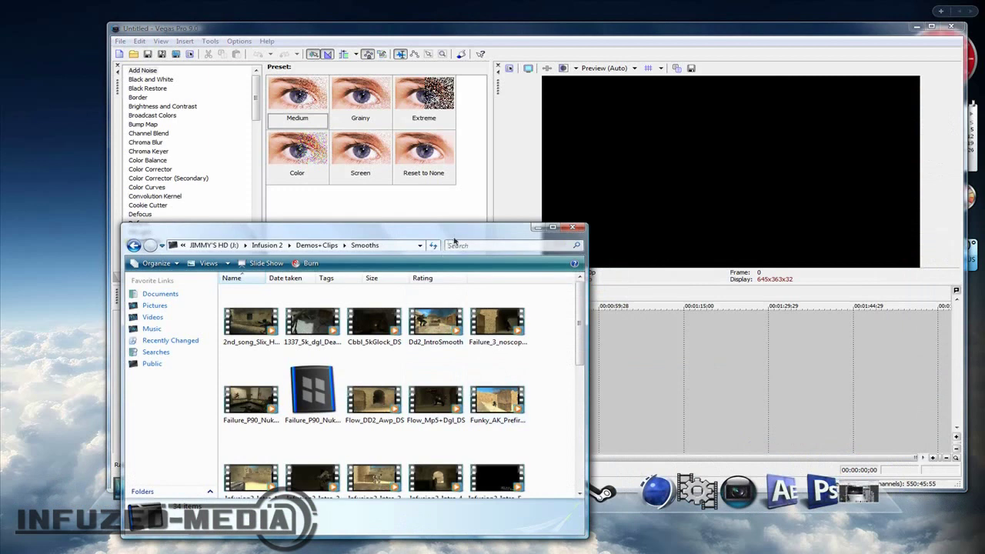
left_click_drag(454, 235, 259, 209)
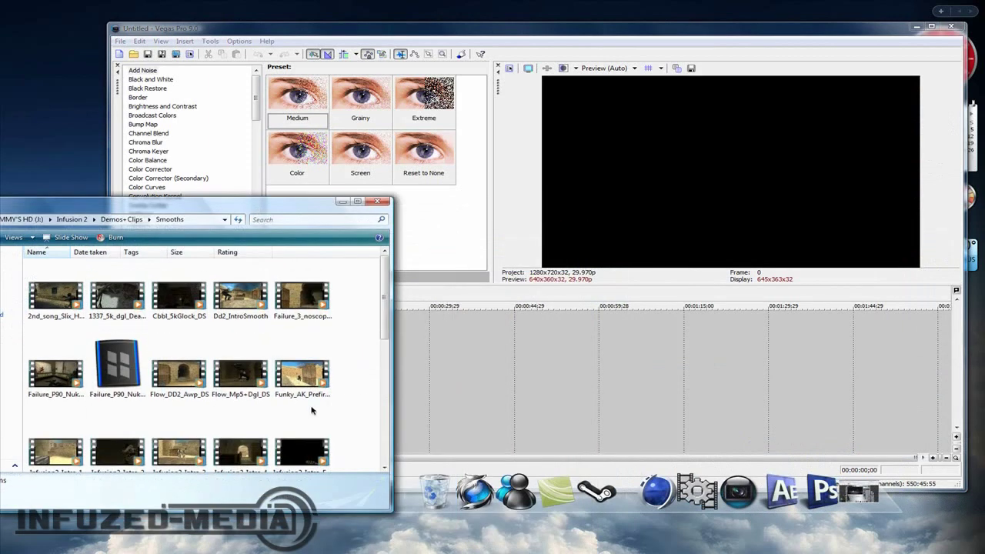
left_click(240, 450)
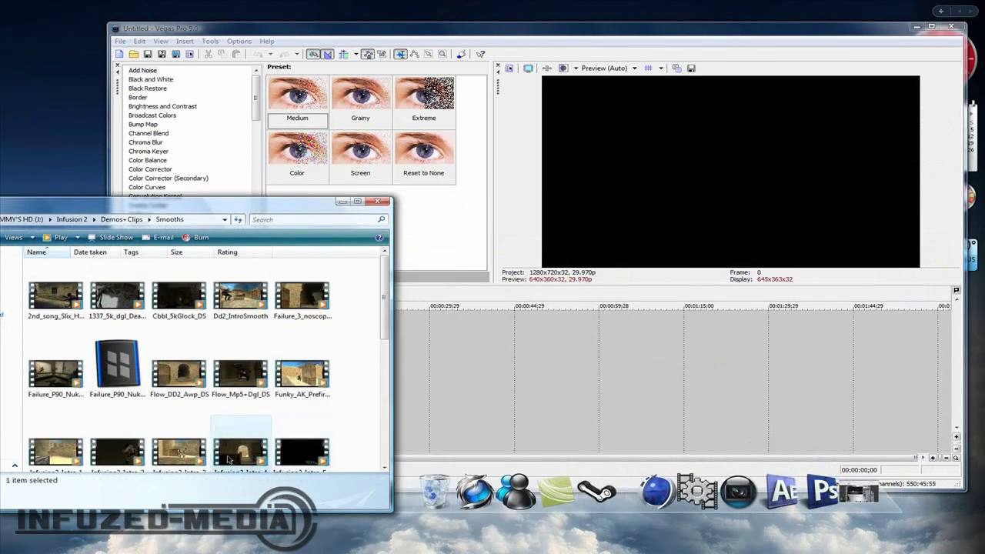
left_click_drag(241, 450, 464, 327)
left_click(377, 202)
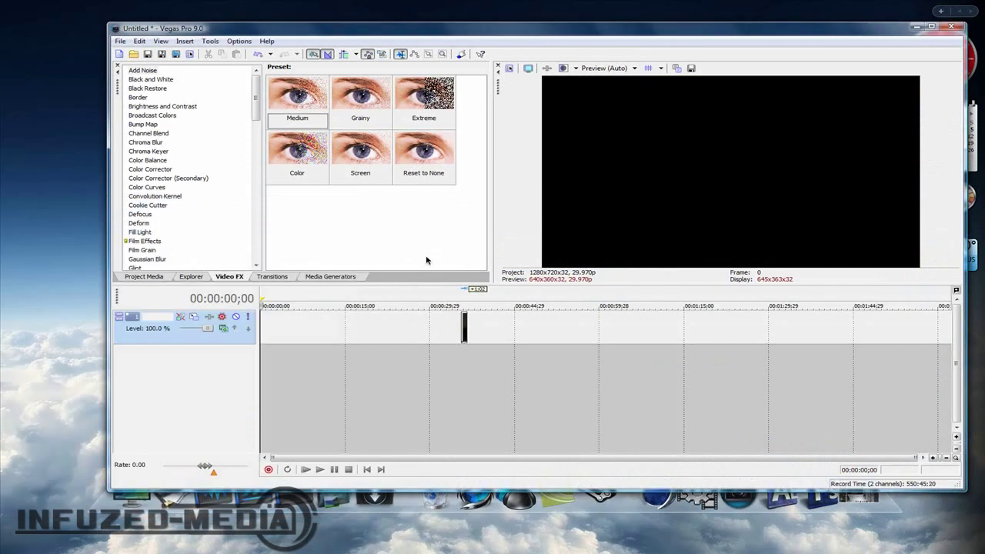
double_click(512, 29)
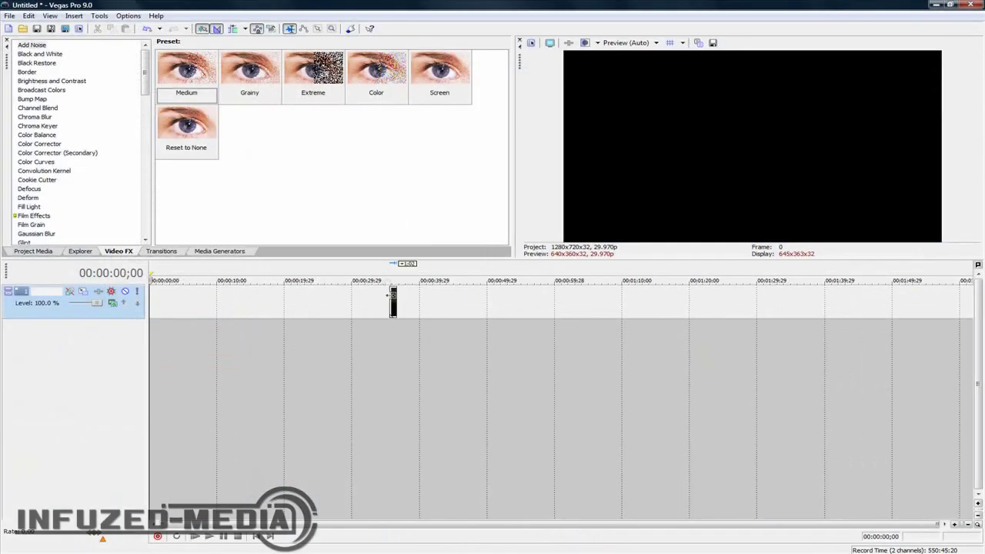
Move the clip to 00:00:00 and preview its playback
left_click_drag(393, 297, 238, 294)
scroll(177, 302, "up", 3)
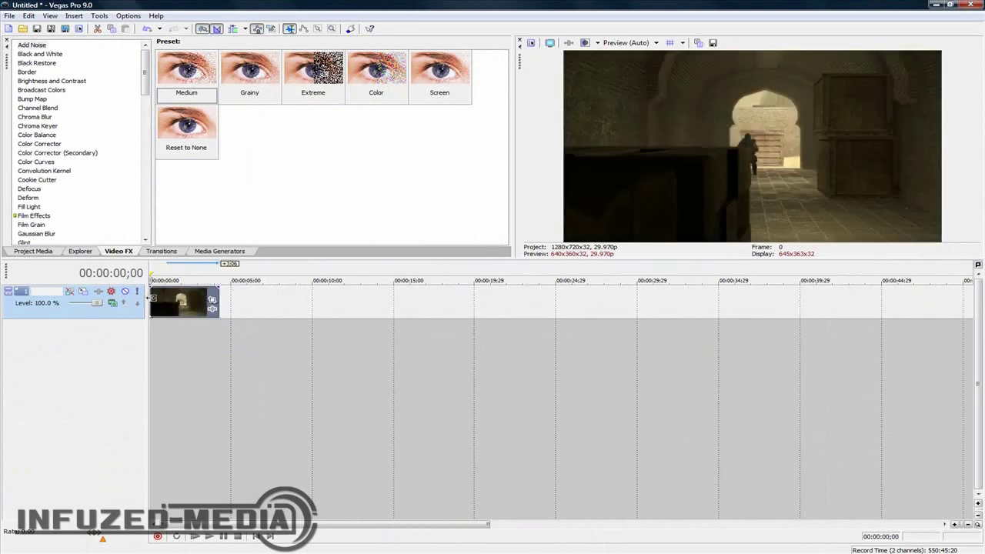
key("space")
scroll(223, 307, "up", 4)
key("space")
left_click(224, 308)
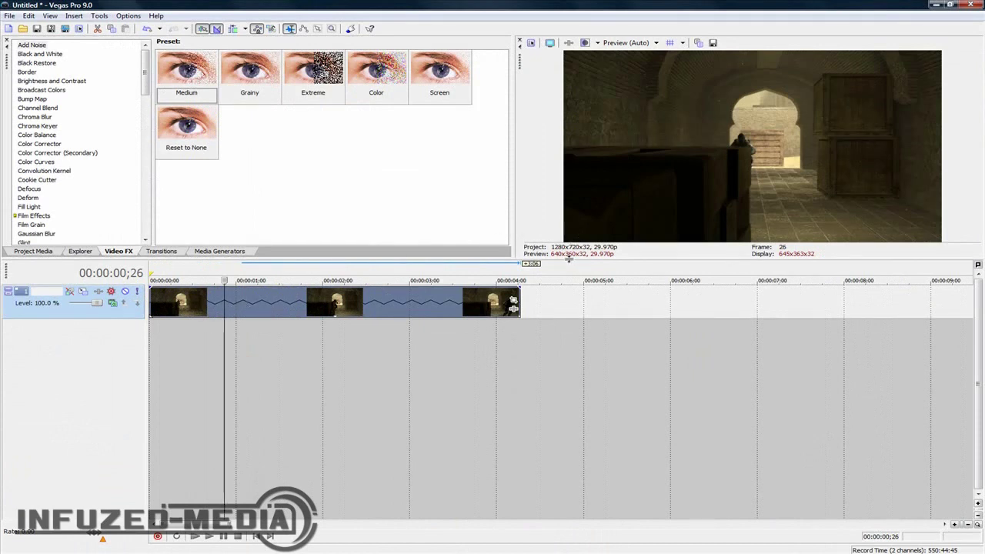
Insert a new video track holding a text event reading 'Subscribe!'
left_click_drag(570, 261, 570, 356)
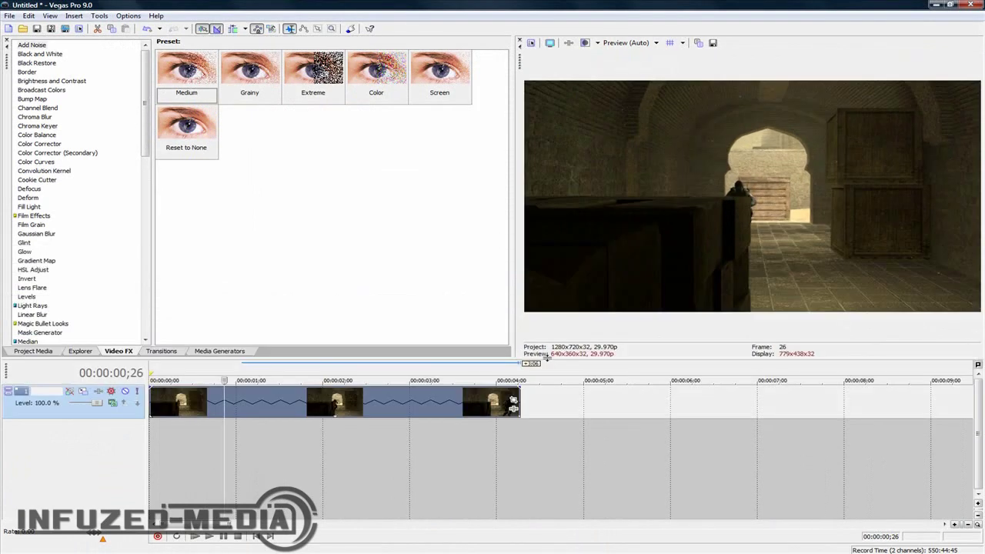
right_click(61, 392)
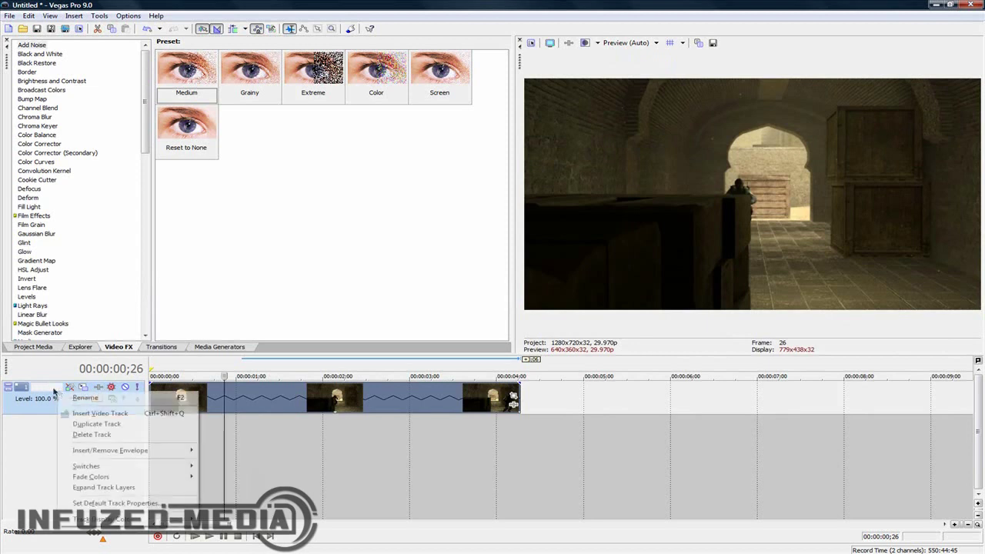
left_click(121, 416)
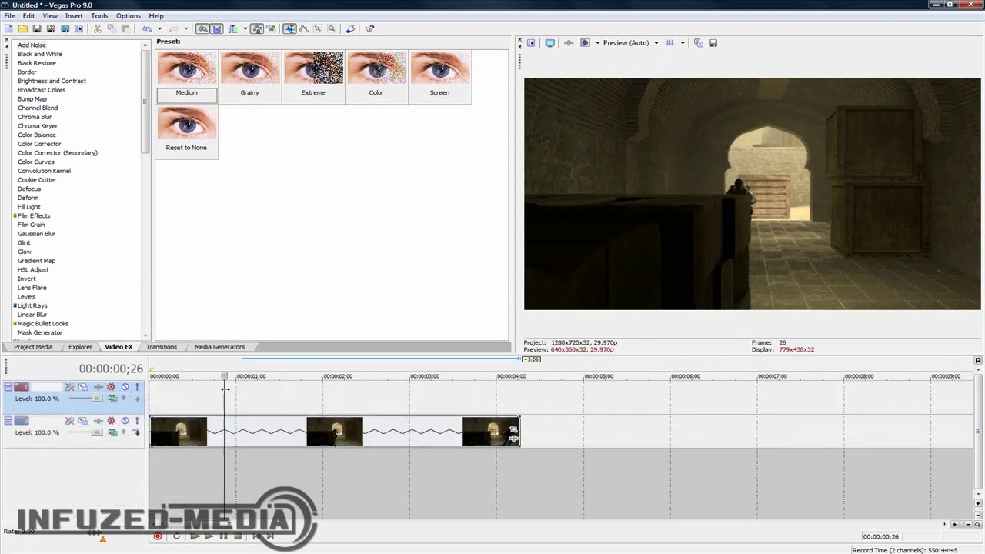
right_click(226, 390)
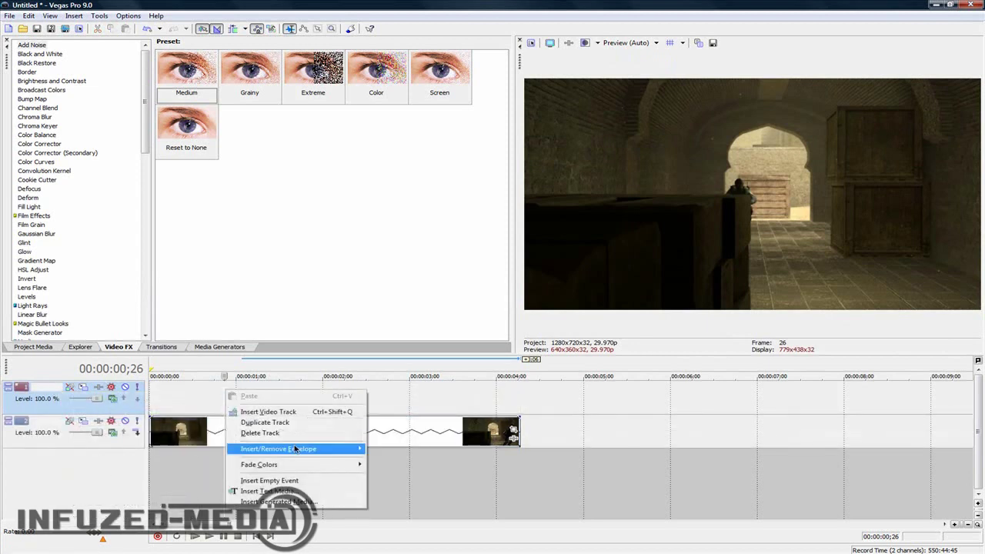
left_click(306, 490)
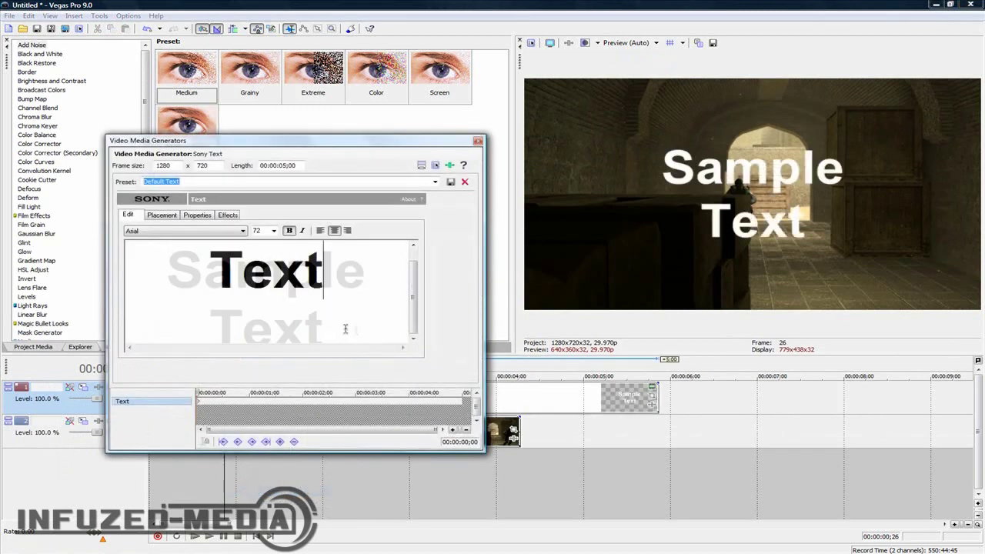
type("Sub")
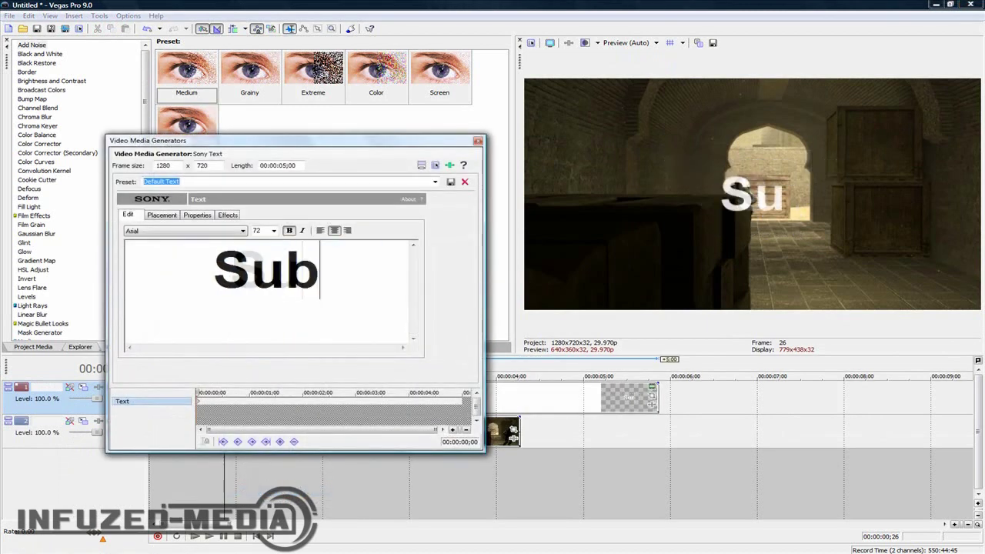
type("scribe!")
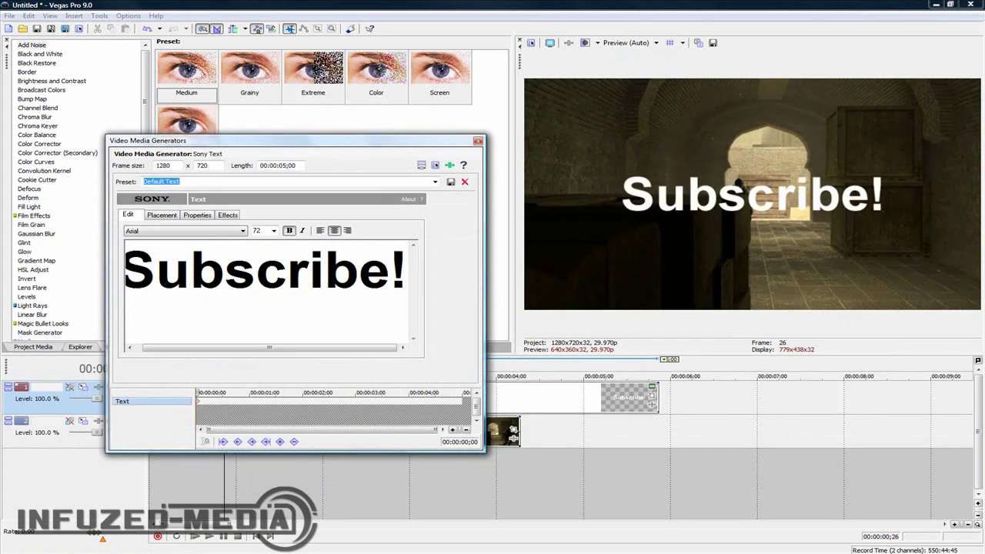
Set the text font to BankGothic Md BT at size 36 and close the generator
left_click(208, 232)
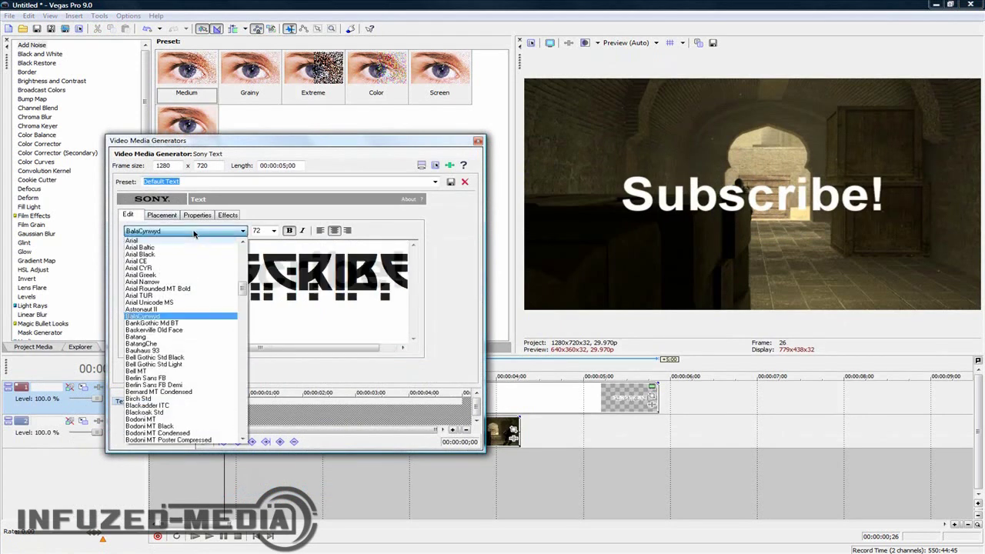
left_click(184, 257)
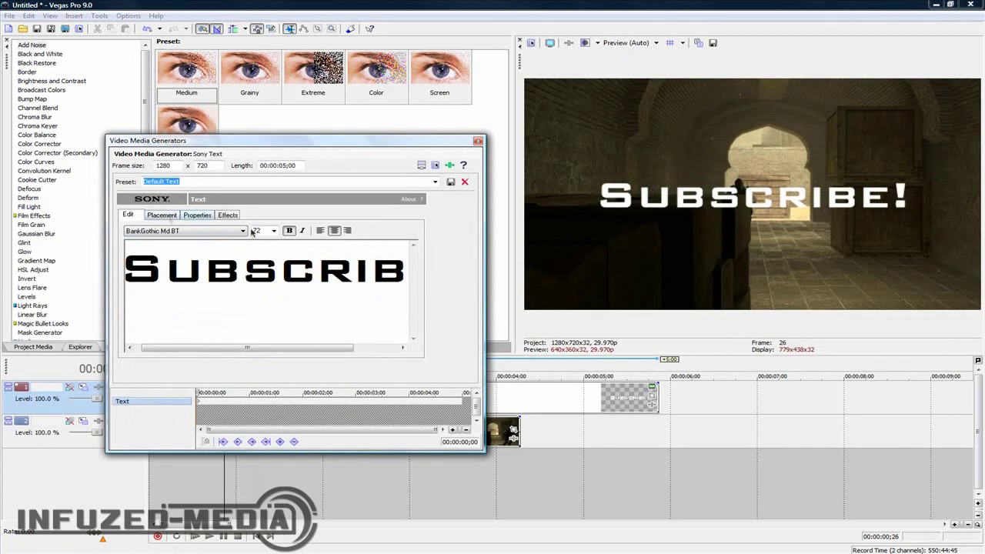
left_click(274, 230)
left_click(268, 332)
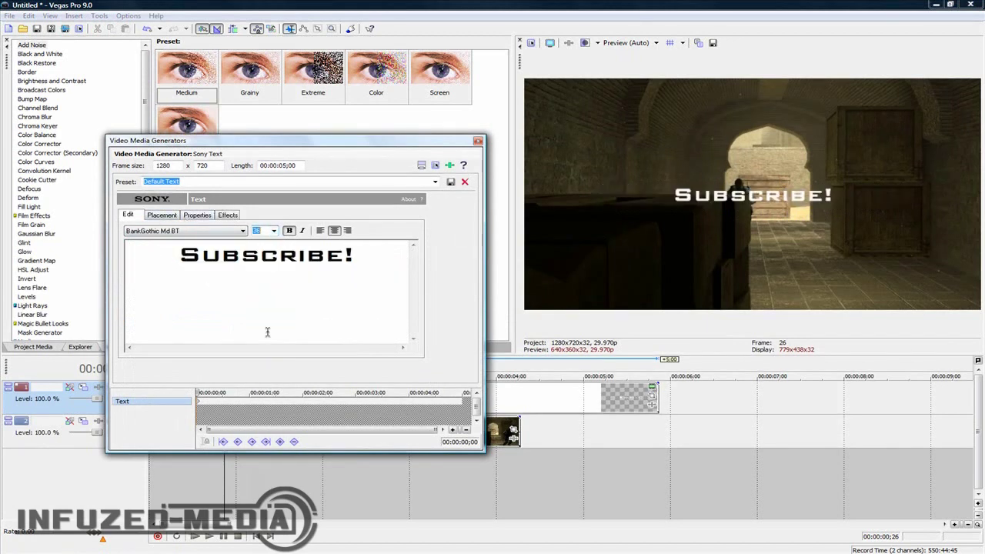
left_click(477, 141)
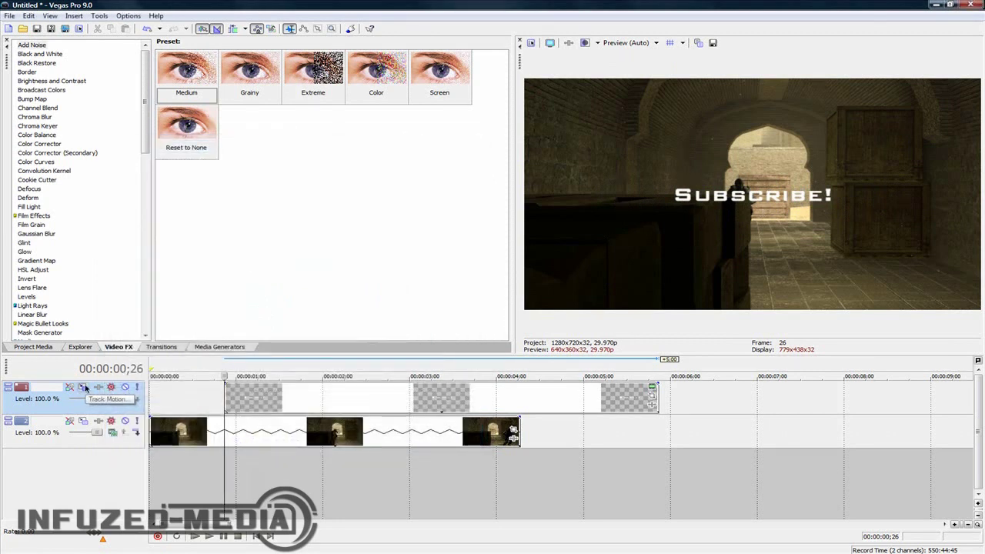
left_click(84, 387)
left_click_drag(413, 259, 438, 251)
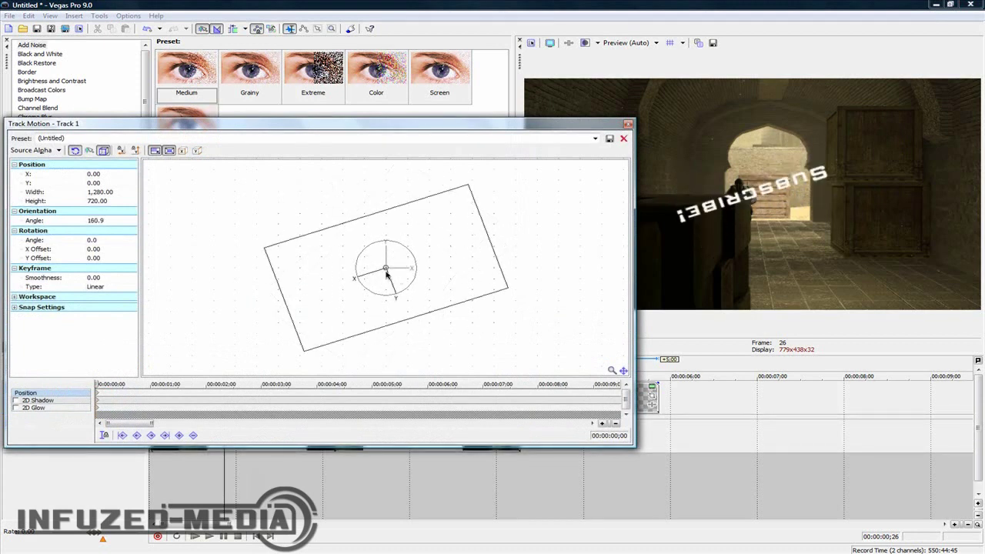
mouse_move(387, 269)
left_mouse_down()
mouse_move(389, 308)
mouse_move(402, 271)
mouse_move(389, 255)
left_mouse_up()
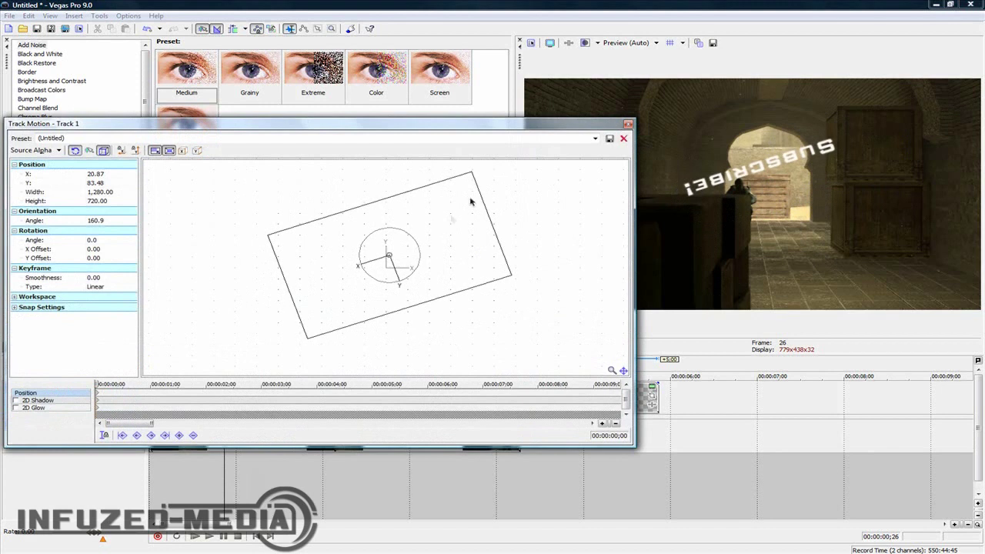
left_click(627, 124)
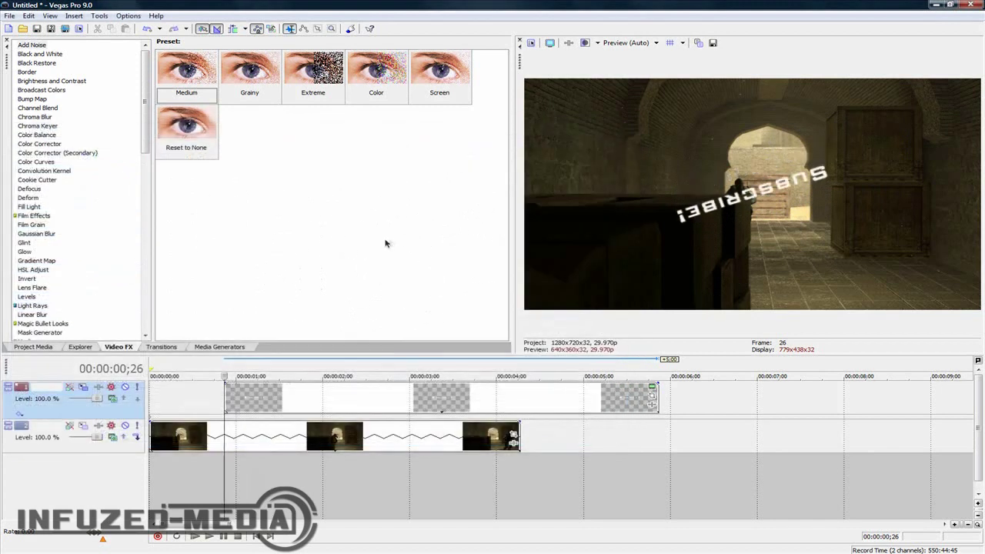
key("ctrl+z")
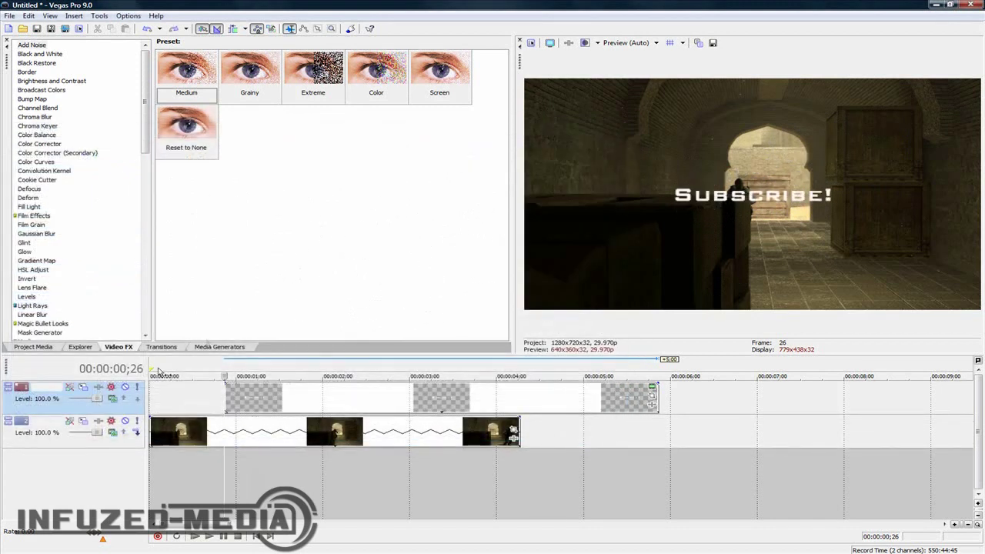
Set the text track to 3D Source Alpha compositing and tilt its frame in Track Motion
left_click(113, 400)
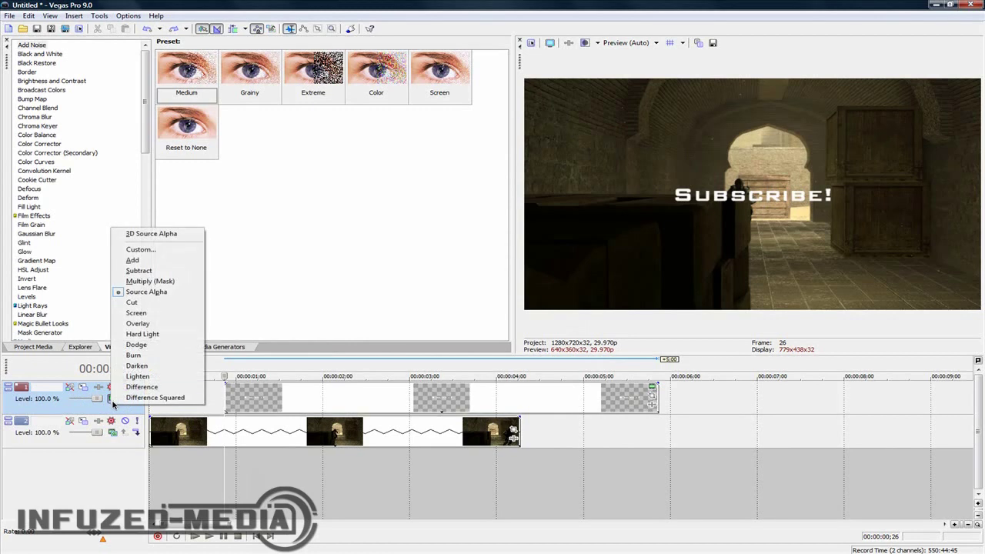
left_click(166, 235)
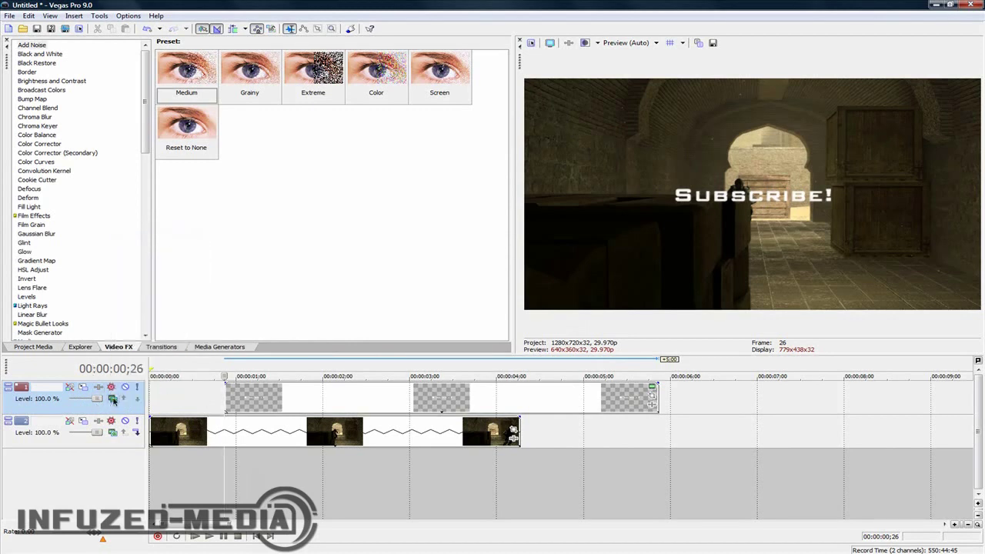
left_click(83, 387)
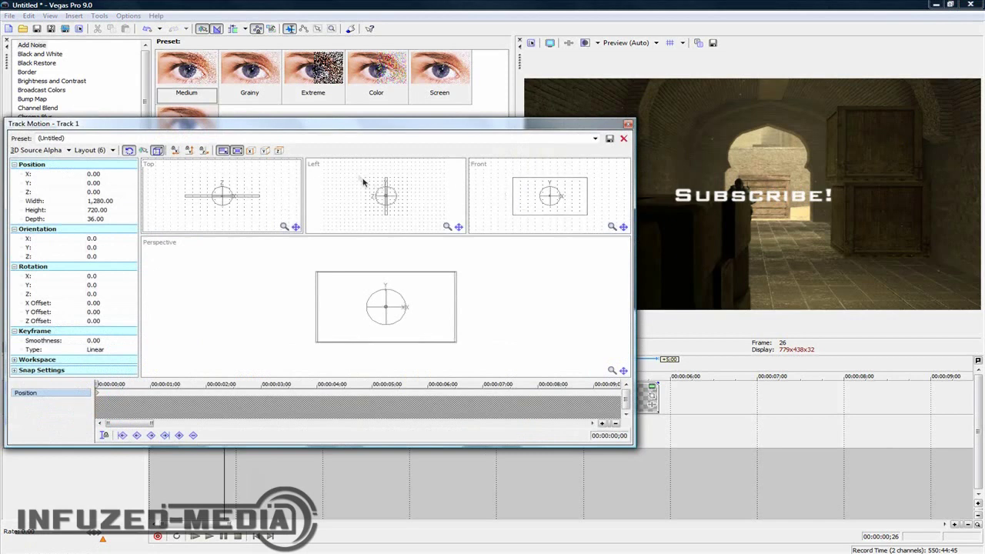
left_click_drag(386, 300, 457, 316)
key("ctrl+z")
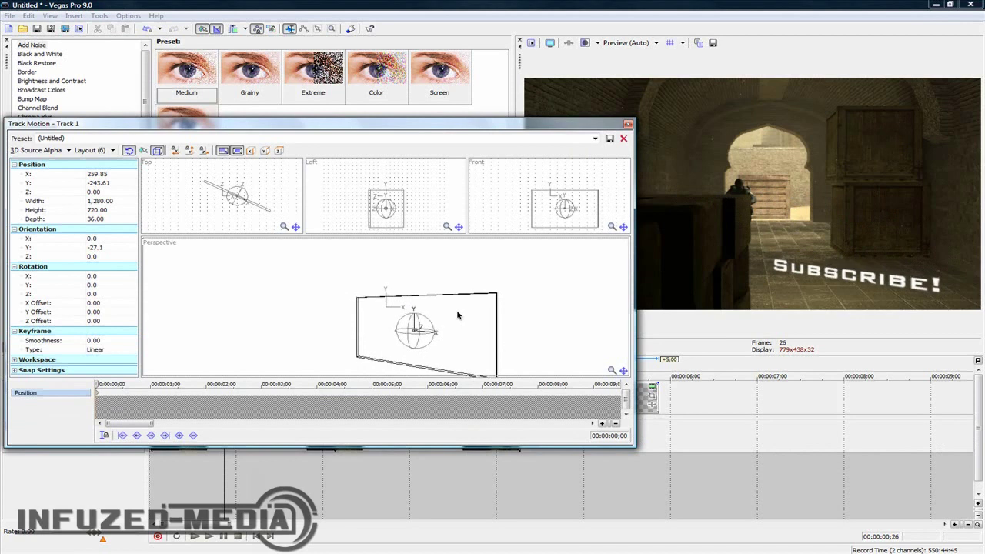
Move the text event to 0, trim it to about 4 seconds, and duplicate its track
left_click(627, 124)
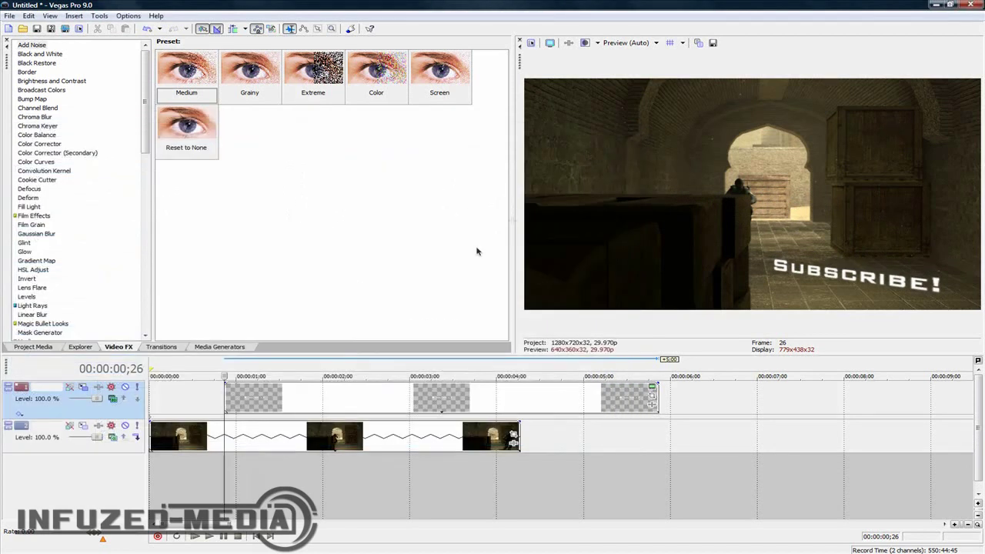
left_click_drag(283, 395, 209, 395)
left_click_drag(582, 398, 516, 399)
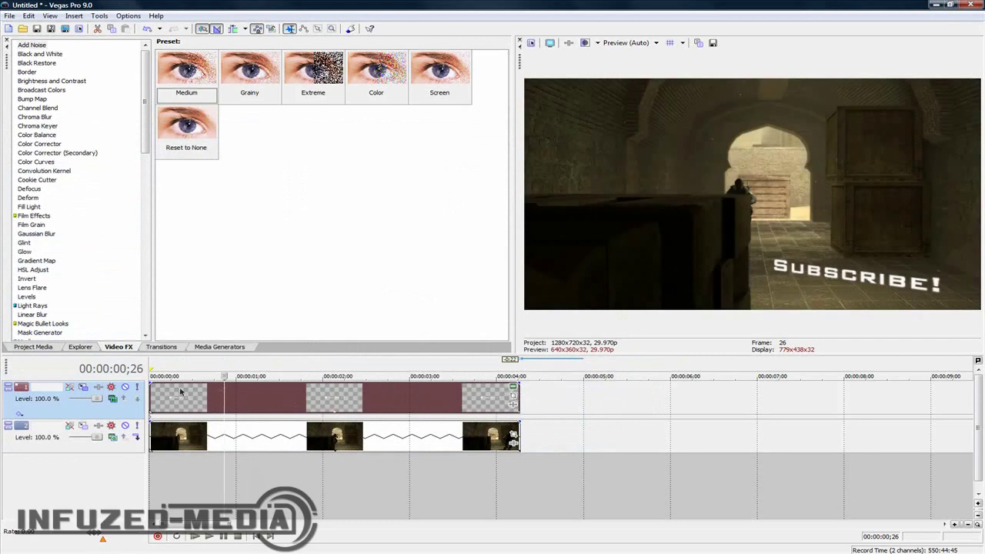
right_click(89, 408)
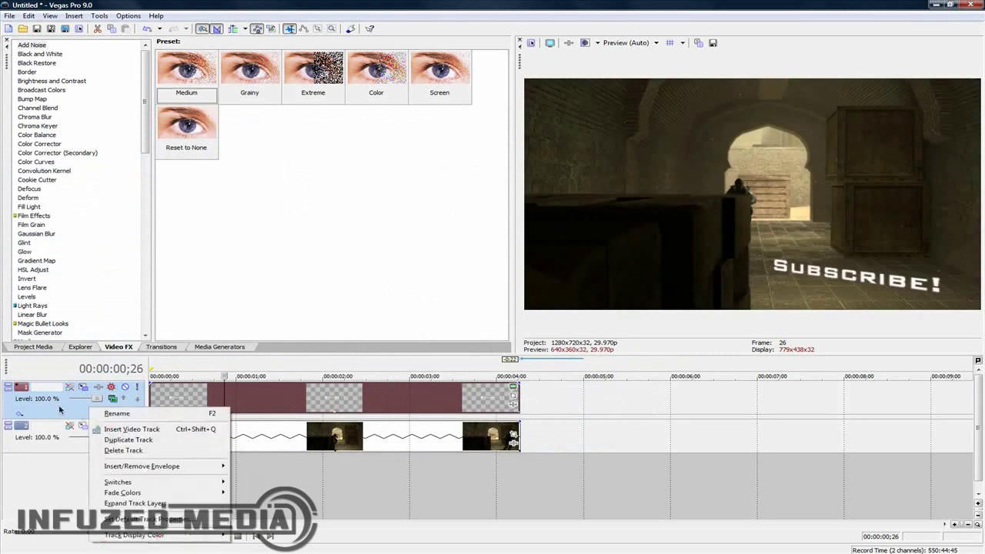
left_click(130, 439)
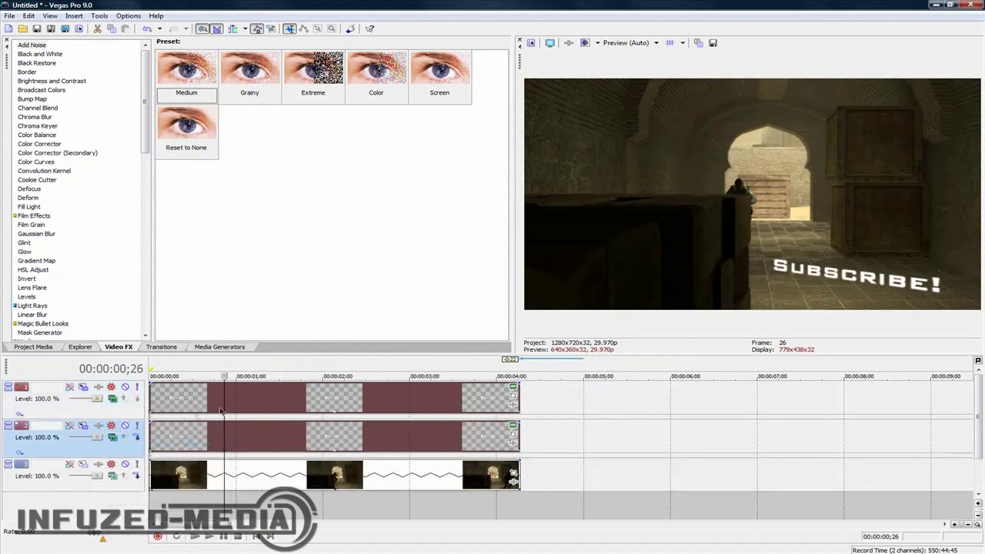
Rotate the top copy to X orientation 102.6 at position X 257.81, Y -279.46
left_click(83, 387)
left_click_drag(413, 338, 466, 340)
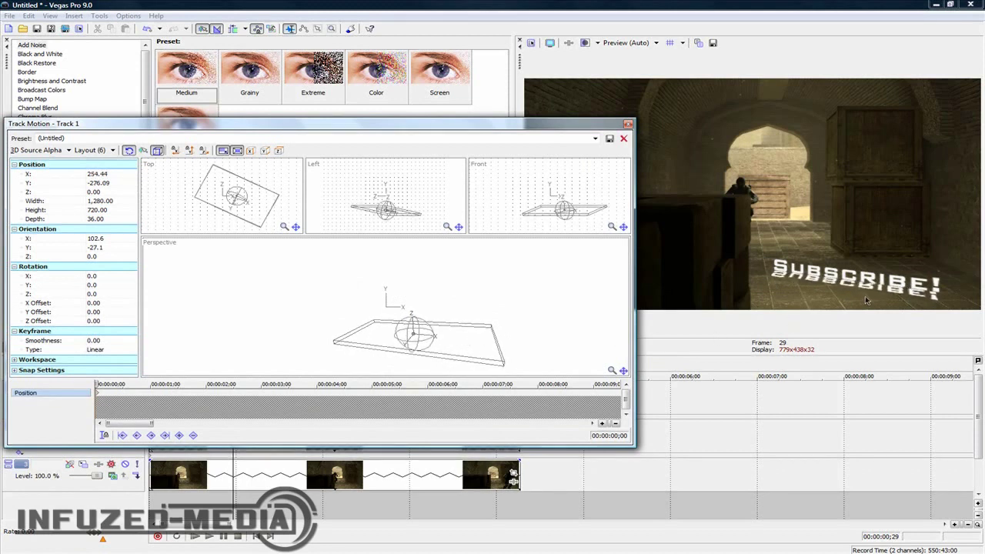
left_click_drag(540, 339, 494, 312)
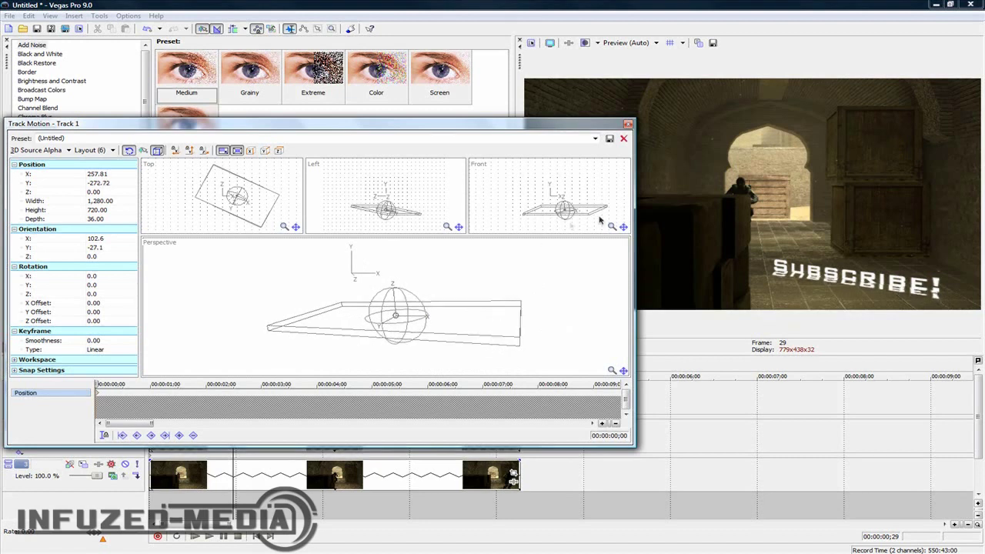
mouse_move(493, 322)
left_mouse_down()
mouse_move(492, 260)
mouse_move(494, 321)
left_mouse_up()
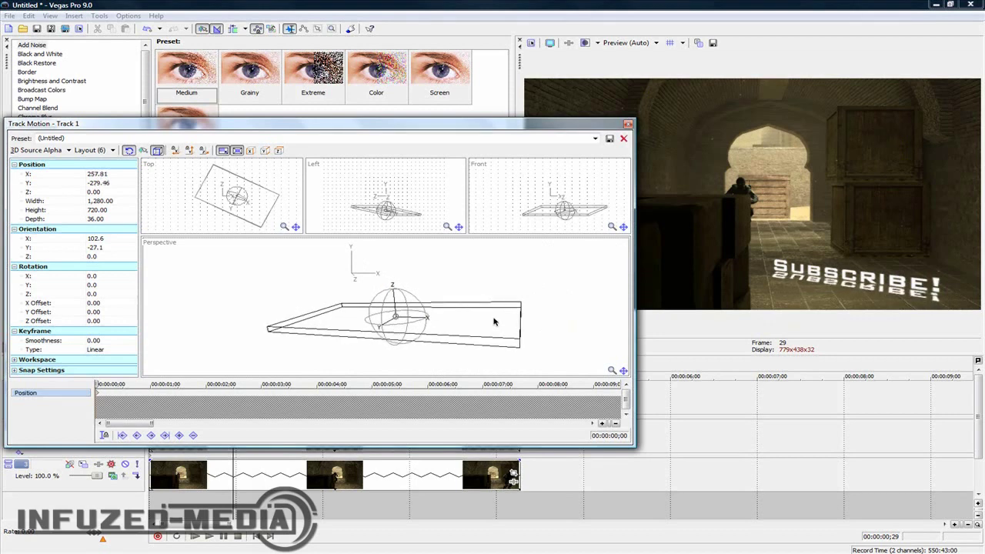
Apply the Invert effect's 100% Inversion preset to the mirrored text copy on track 1
left_click(627, 124)
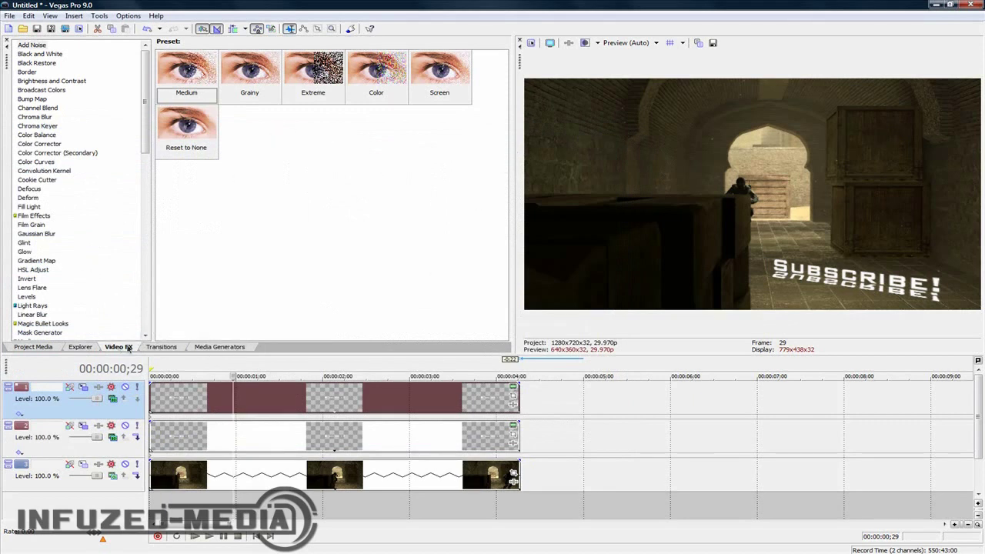
key("i")
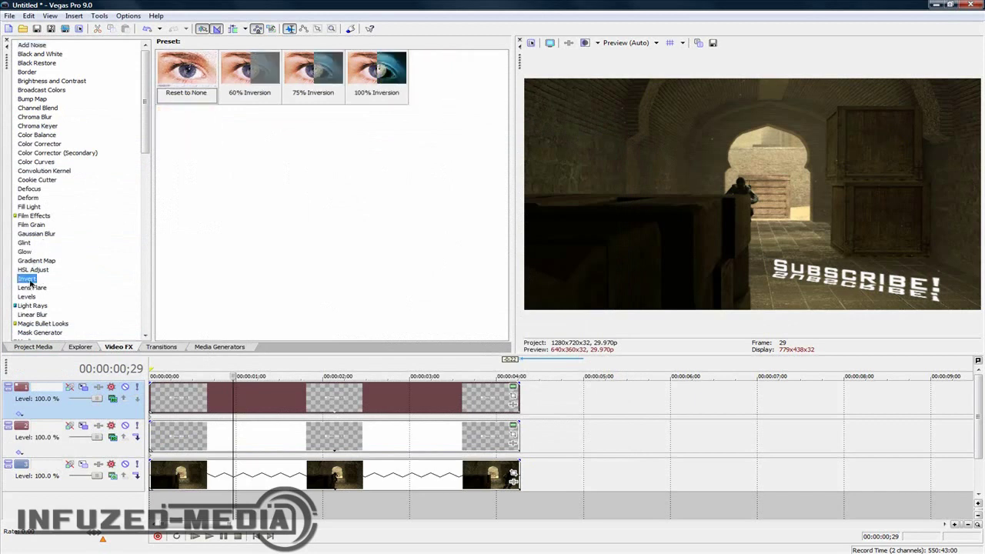
left_click_drag(360, 96, 338, 394)
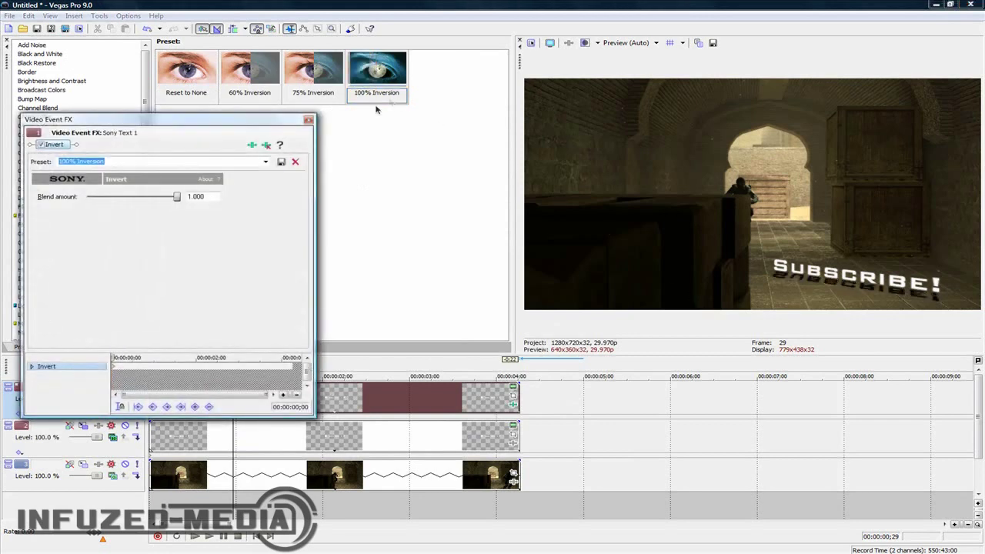
left_click(308, 119)
Apply the Gaussian Blur 'Soften' preset to the inverted shadow text event
left_click(47, 234)
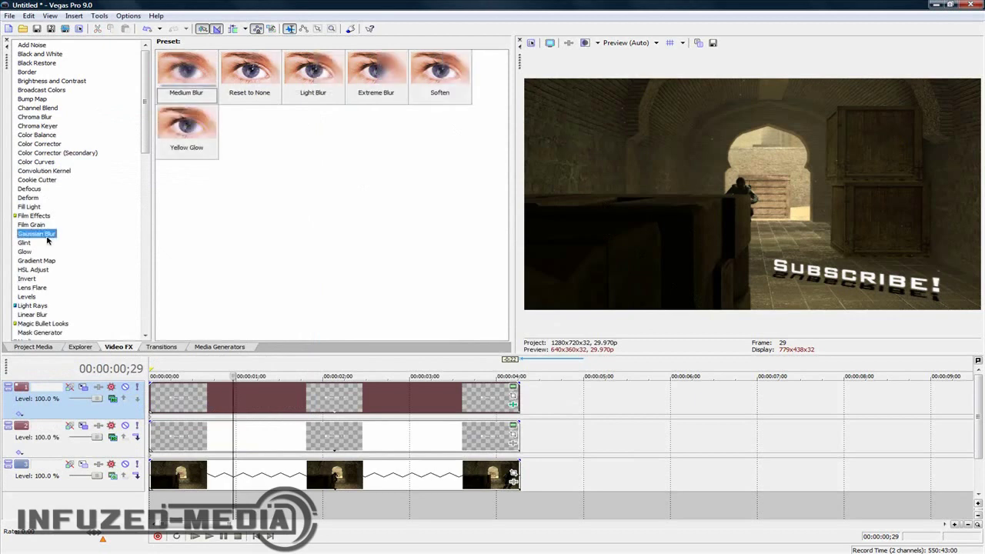
scroll(58, 269, "down", 10)
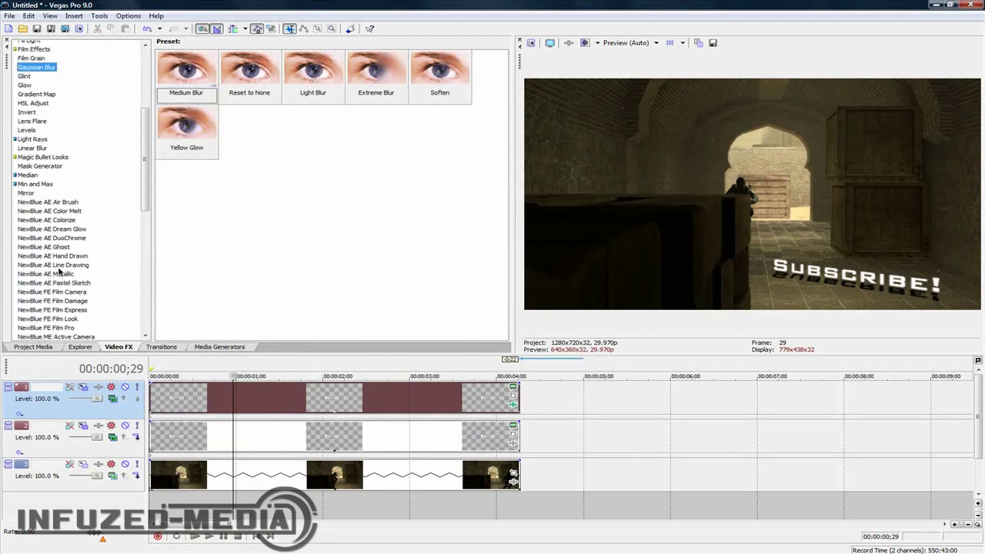
scroll(57, 271, "down", 5)
scroll(57, 272, "down", 3)
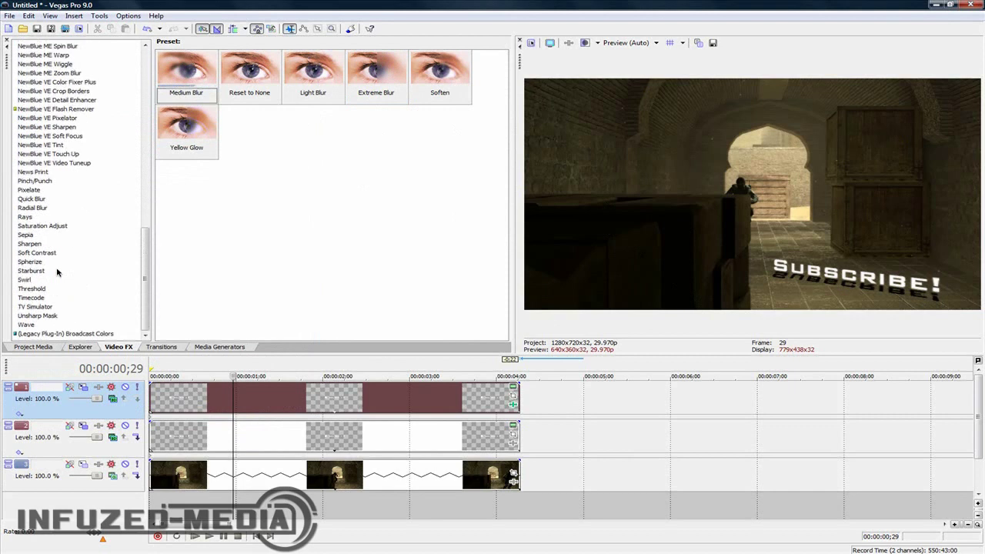
scroll(57, 272, "up", 10)
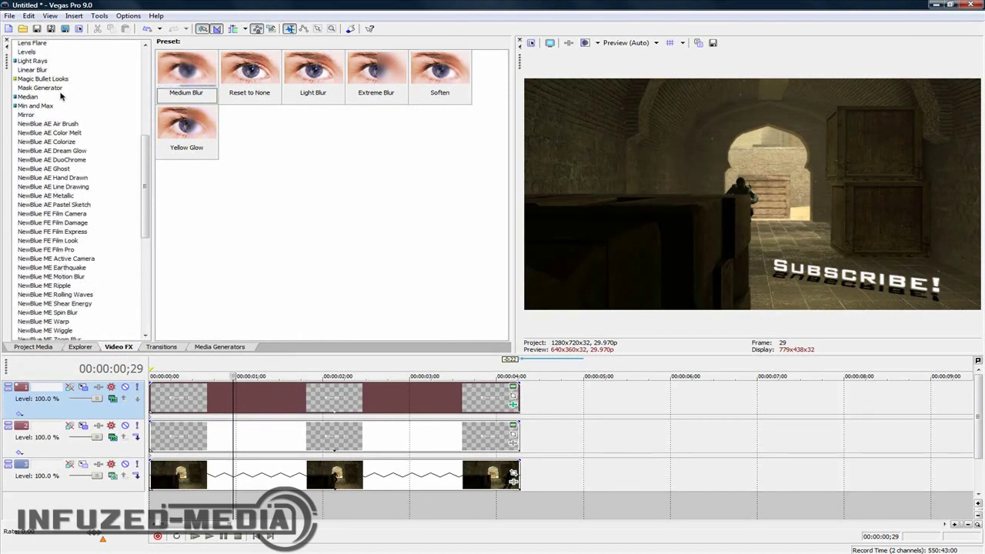
scroll(60, 98, "up", 3)
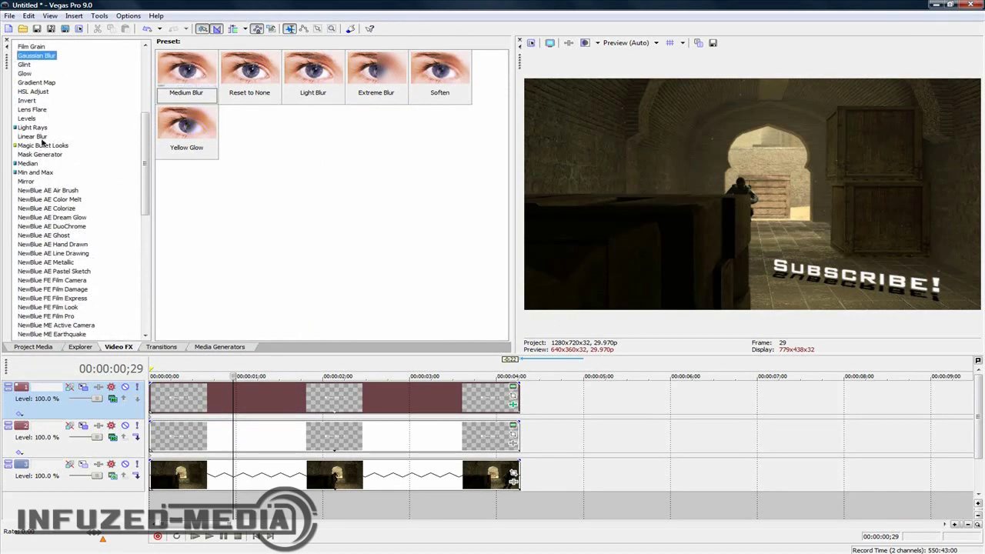
scroll(42, 142, "up", 3)
scroll(43, 131, "up", 2)
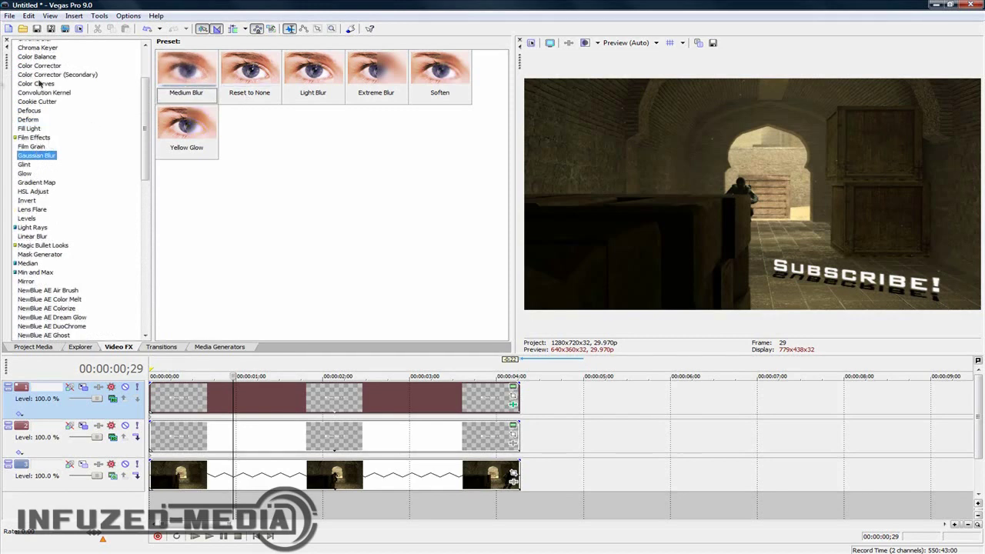
left_click_drag(450, 98, 434, 398)
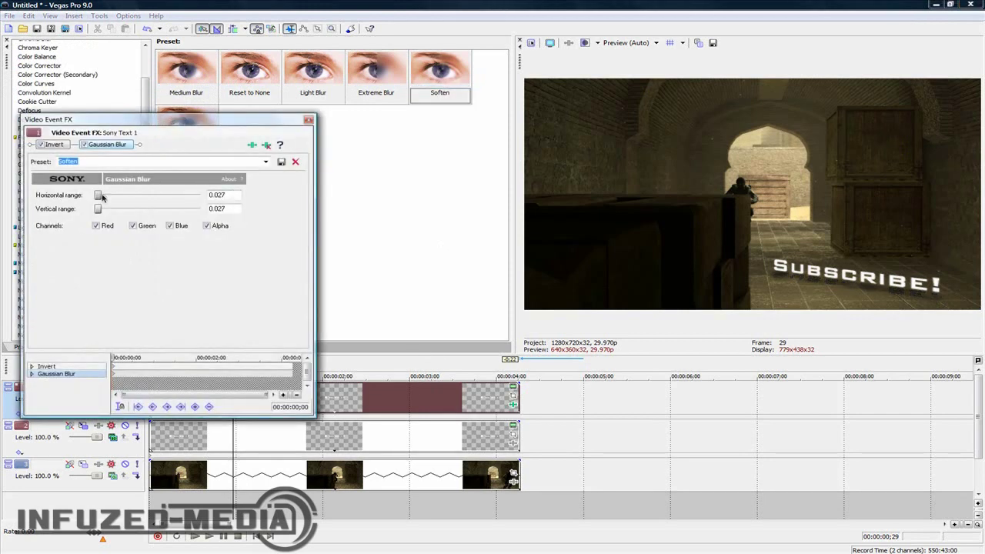
Set the blur to horizontal range 0.000 and vertical range 0.039, then close the FX window
mouse_move(98, 195)
left_mouse_down()
mouse_move(106, 200)
mouse_move(95, 201)
left_mouse_up()
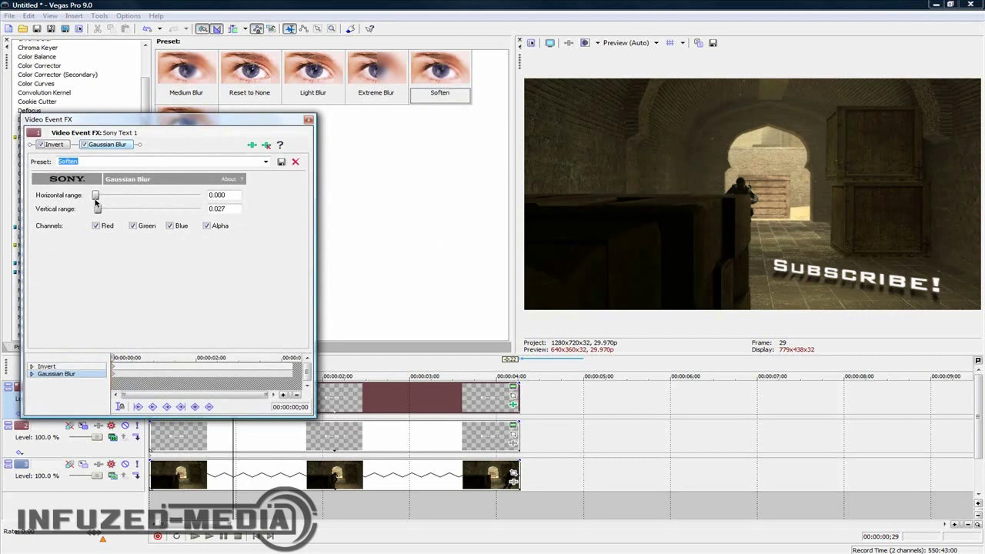
left_click(95, 227)
left_click_drag(99, 210, 103, 211)
left_click(307, 121)
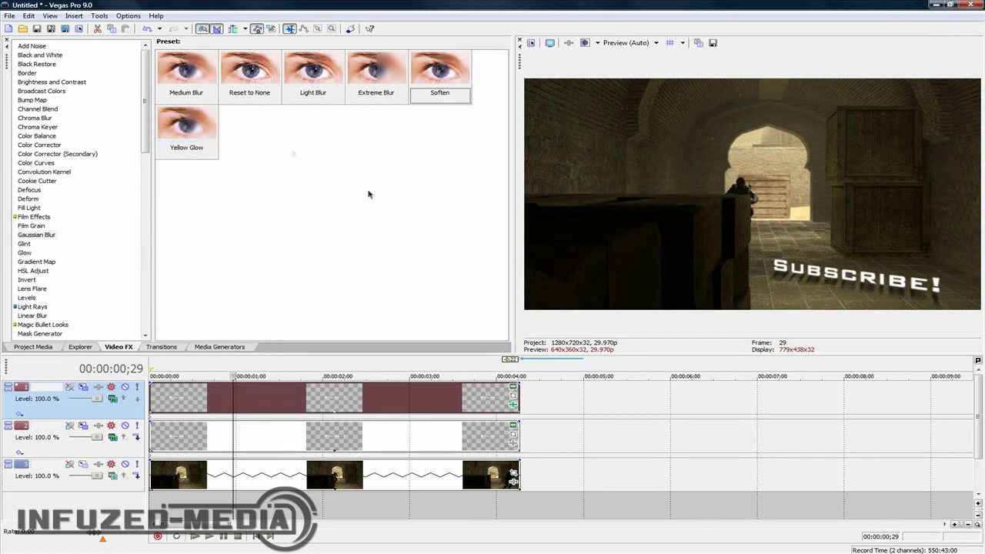
Play the project from the start, checking frames near 2 and 3 seconds, then minimize Vegas
left_click(159, 373)
key("space")
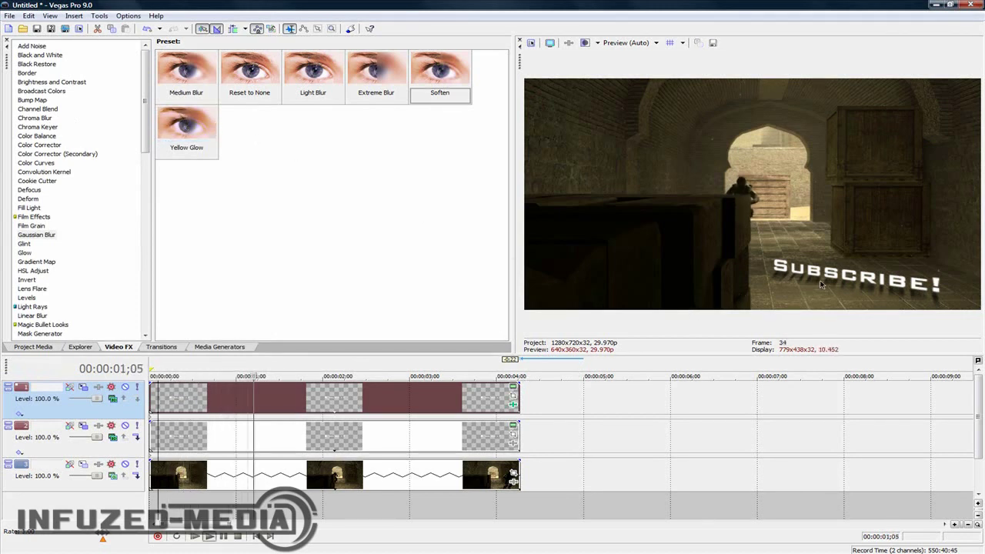
left_click(343, 367)
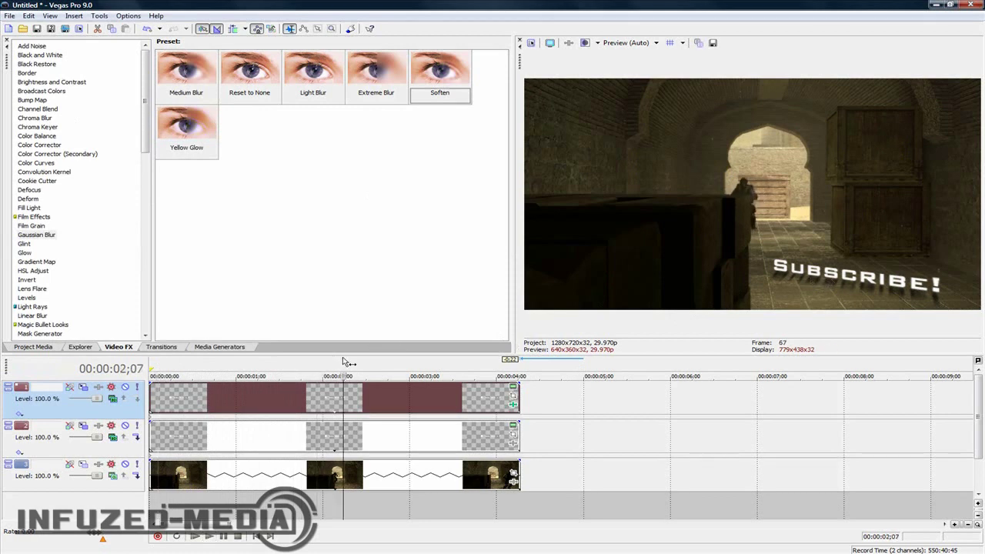
left_click(410, 371)
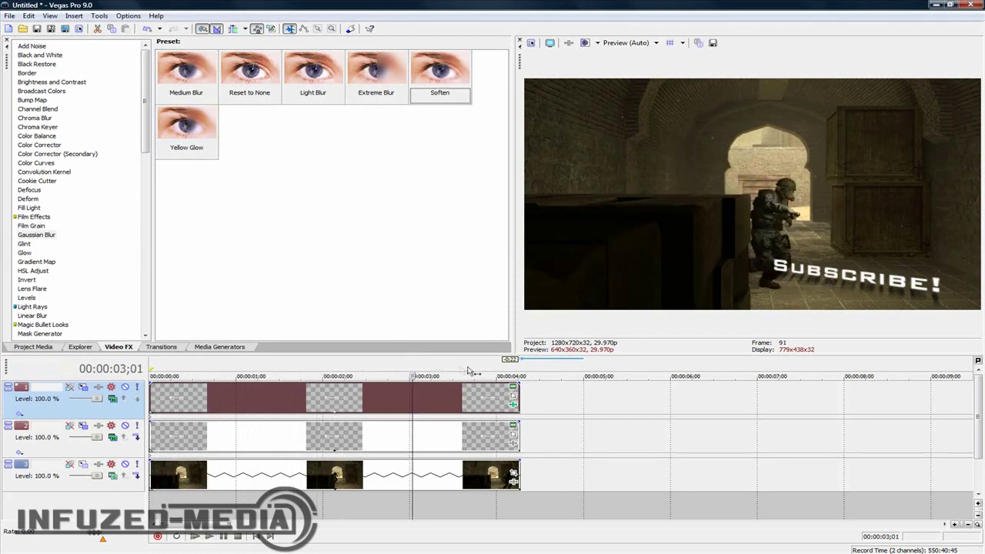
left_click(468, 373)
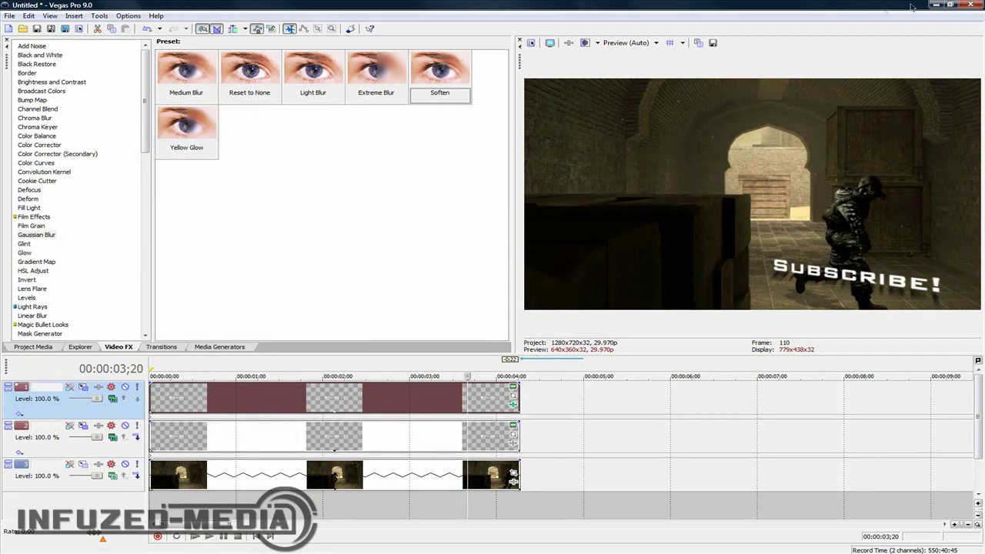
left_click(935, 5)
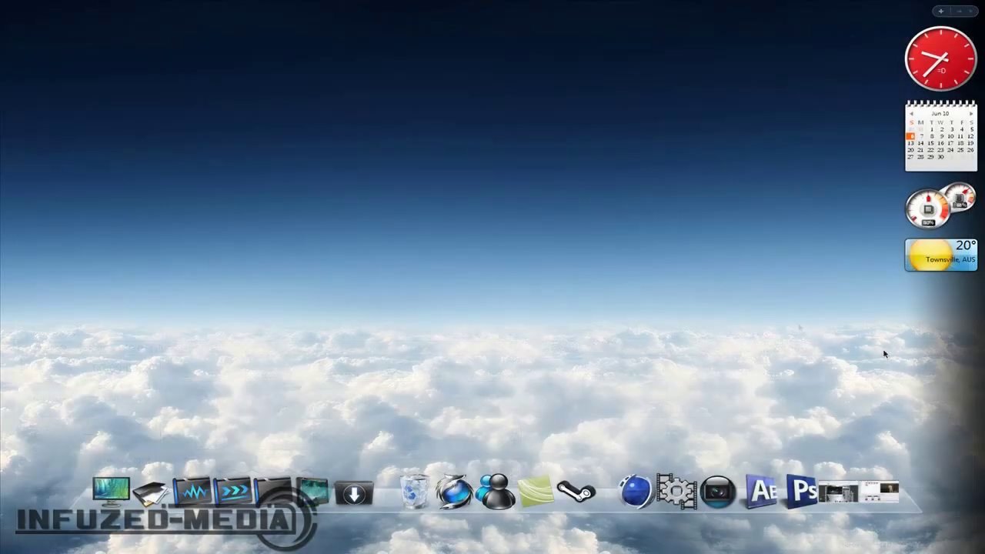
Restore the YouTube channel page and open its Tutorials! :D playlist
left_click(839, 491)
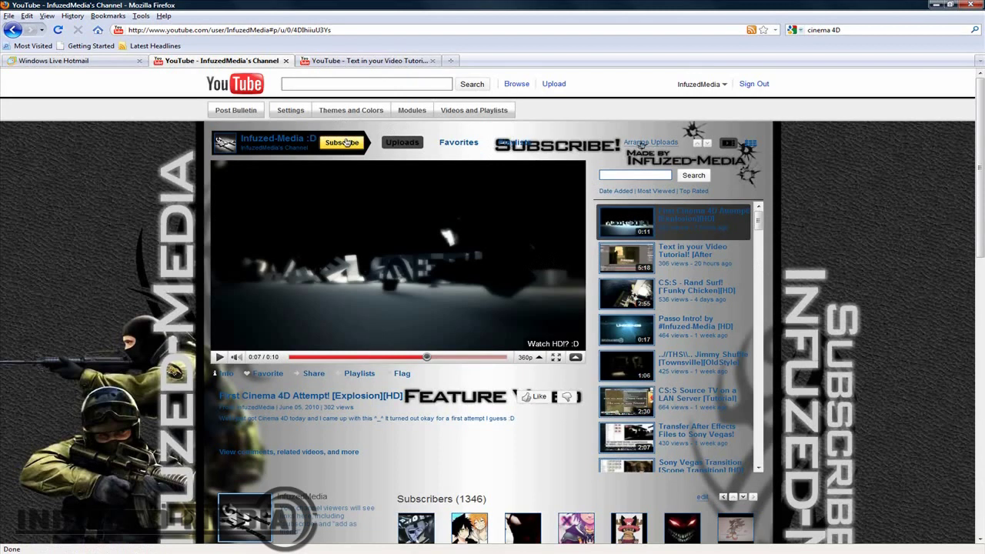
left_click(523, 146)
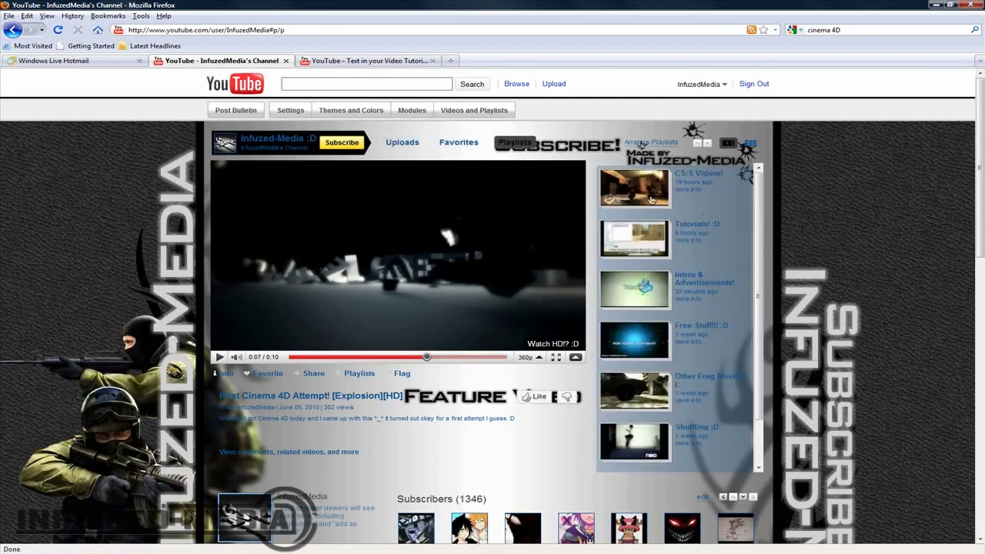
left_click(633, 231)
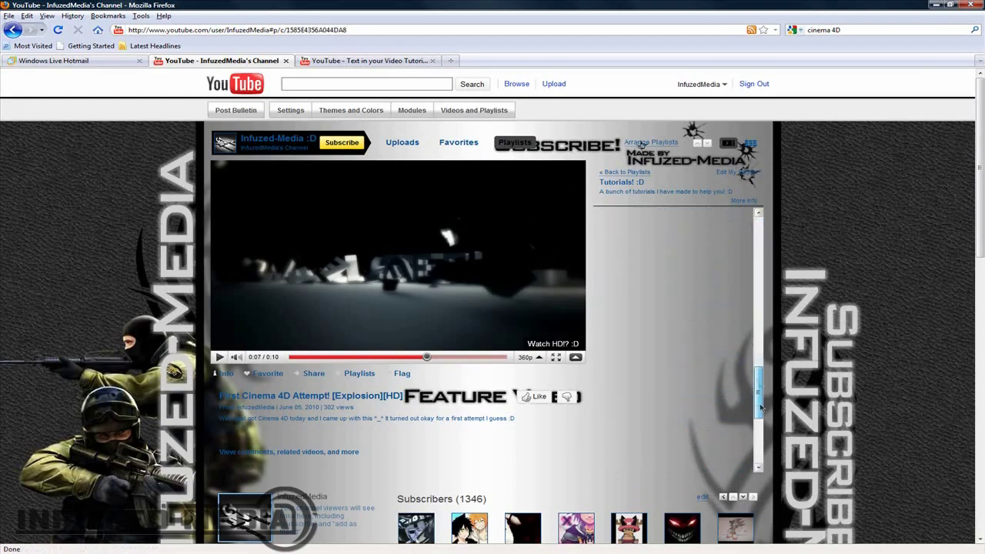
Scroll through the playlist page, clearing an accidental text selection
left_click_drag(759, 248, 760, 208)
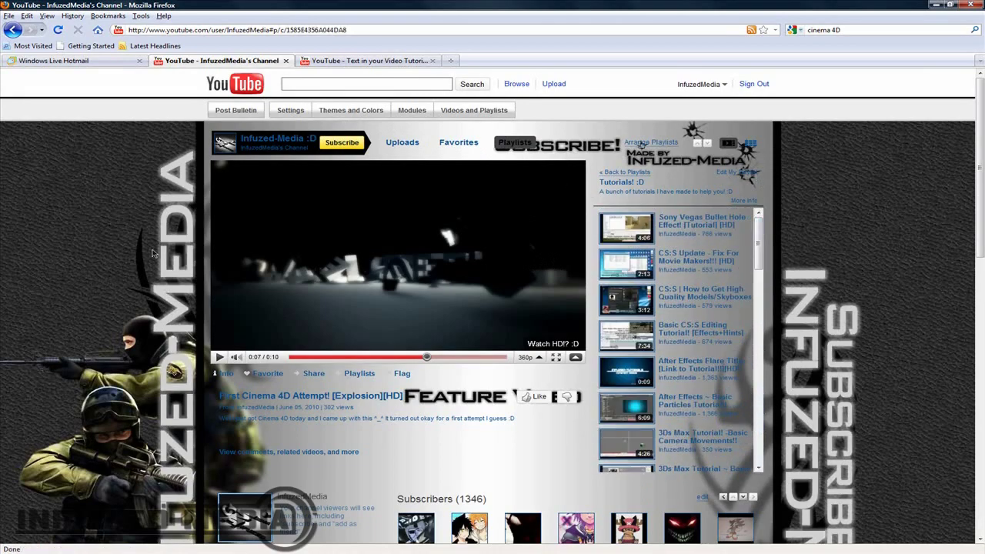
scroll(153, 255, "down", 10)
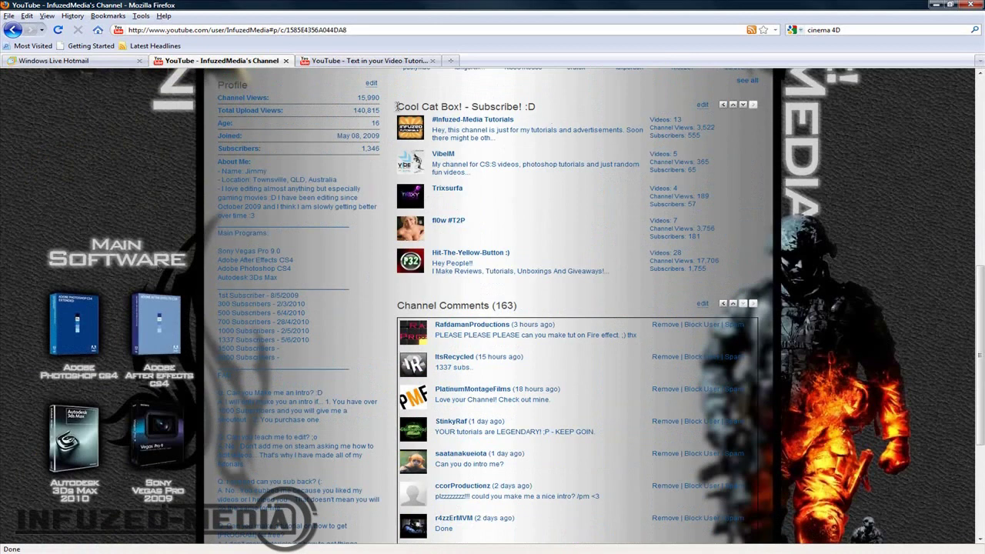
left_click_drag(397, 106, 403, 128)
left_click(444, 126)
scroll(451, 213, "up", 6)
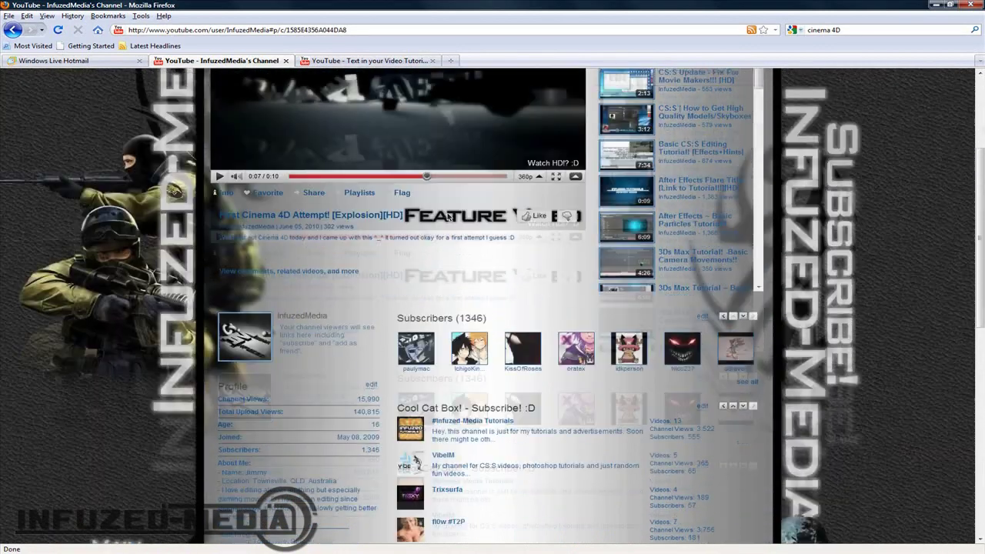
scroll(448, 217, "down", 5)
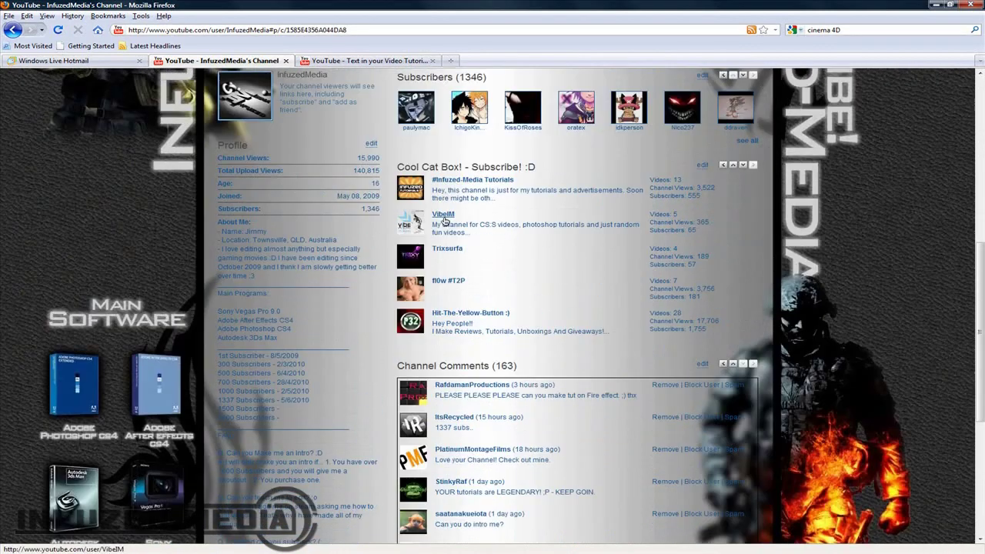
scroll(444, 222, "down", 6)
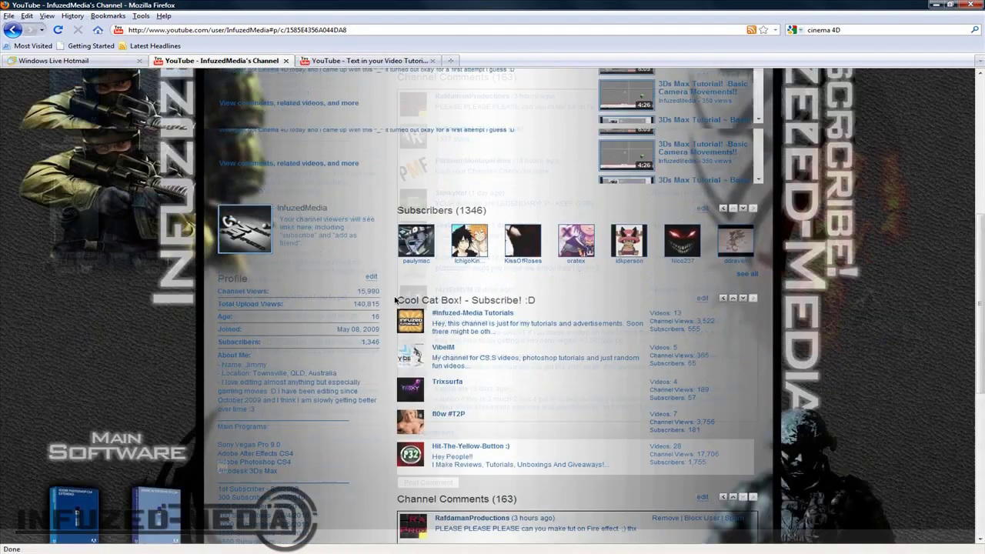
scroll(400, 285, "up", 6)
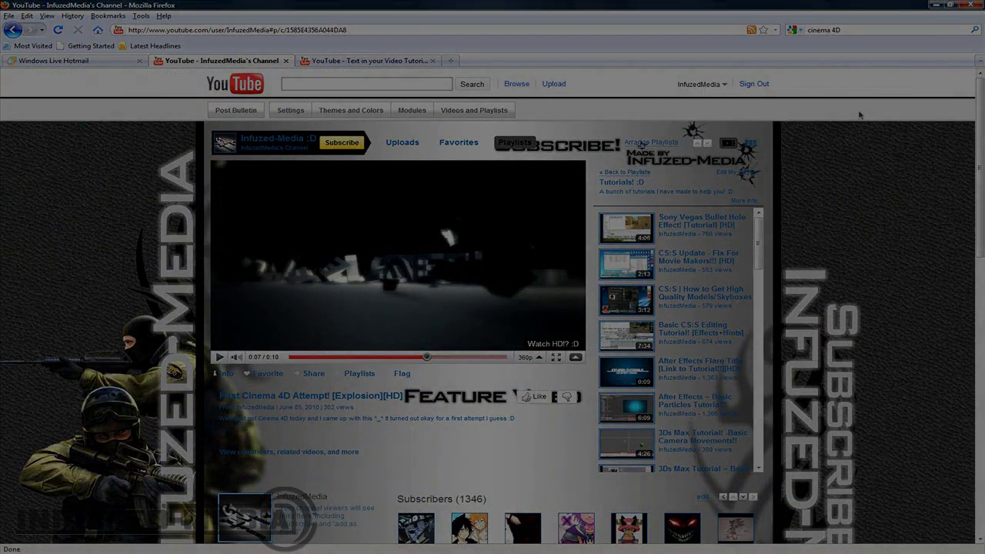